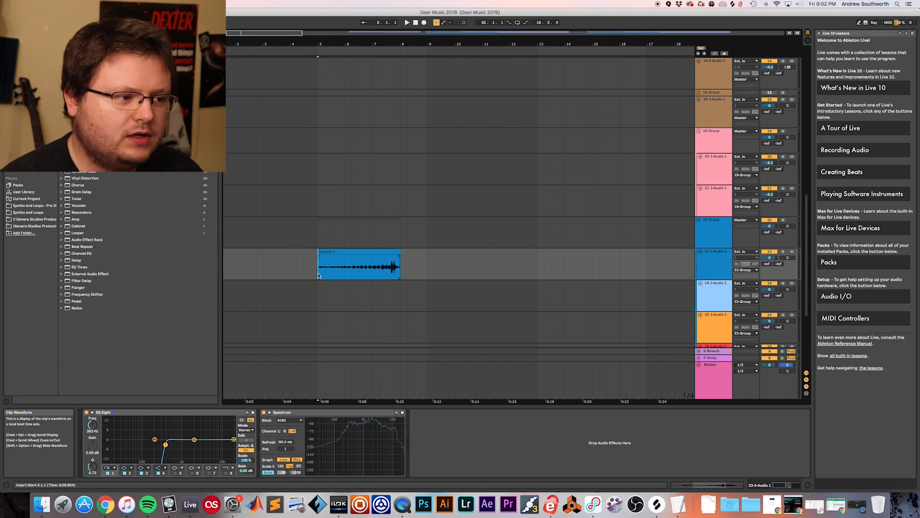
Play the raw door recording at bar 5 on track 23, and locate the individual hits around bars 21 and 22.
{"action": "key", "text": "space"}
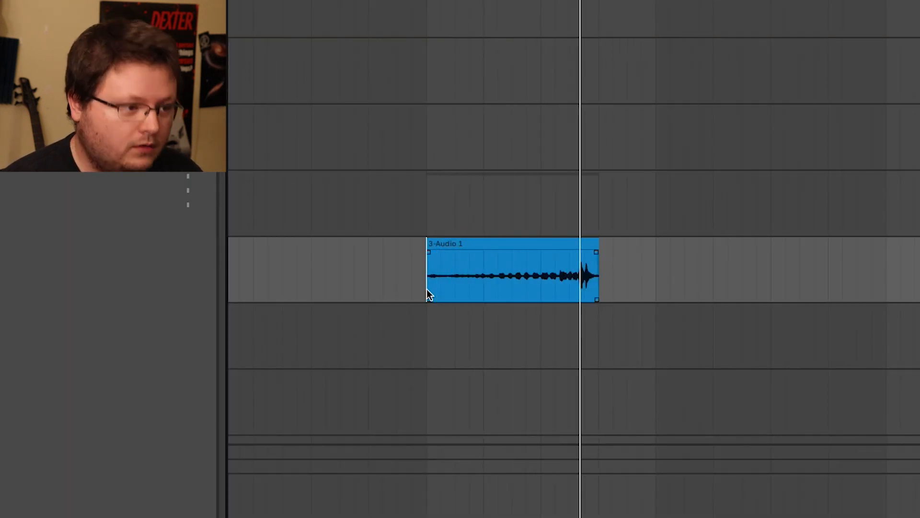
{"action": "key", "text": "space"}
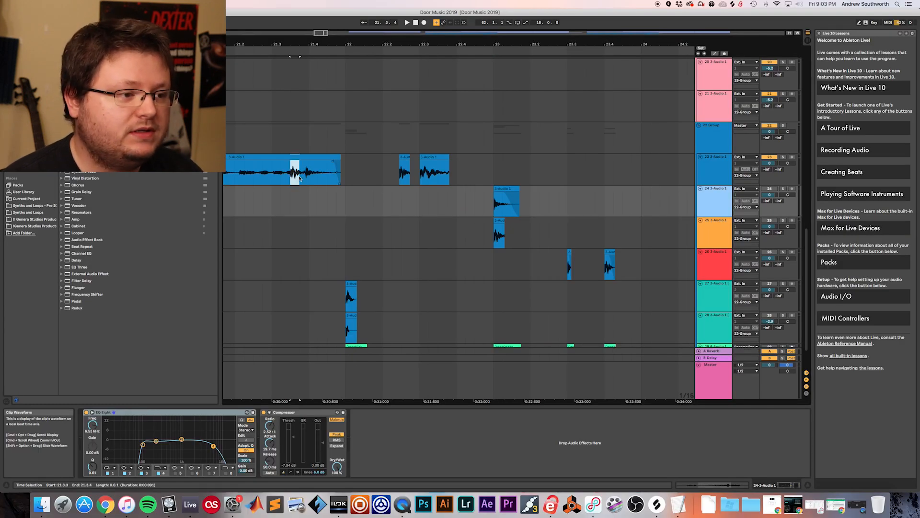
{"action": "left_click", "coordinate": [295, 172]}
{"action": "left_click", "coordinate": [402, 176]}
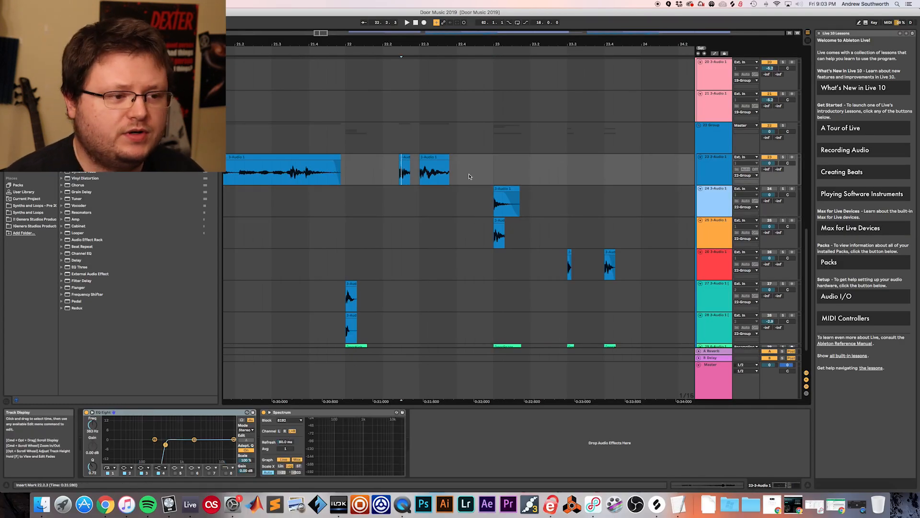
Audition the resampled door kick, snare and hi-hat clips on track 29, between bars 22 and 24.
{"action": "scroll", "coordinate": [470, 177], "scroll_direction": "down", "scroll_amount": 3}
{"action": "scroll", "coordinate": [460, 216], "scroll_direction": "right", "scroll_amount": 2}
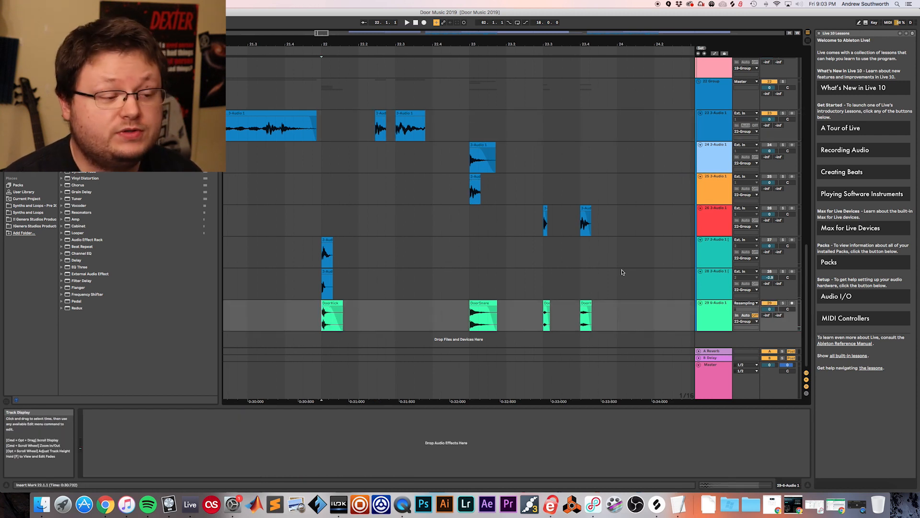
{"action": "key", "text": "space"}
{"action": "key", "text": "space"}
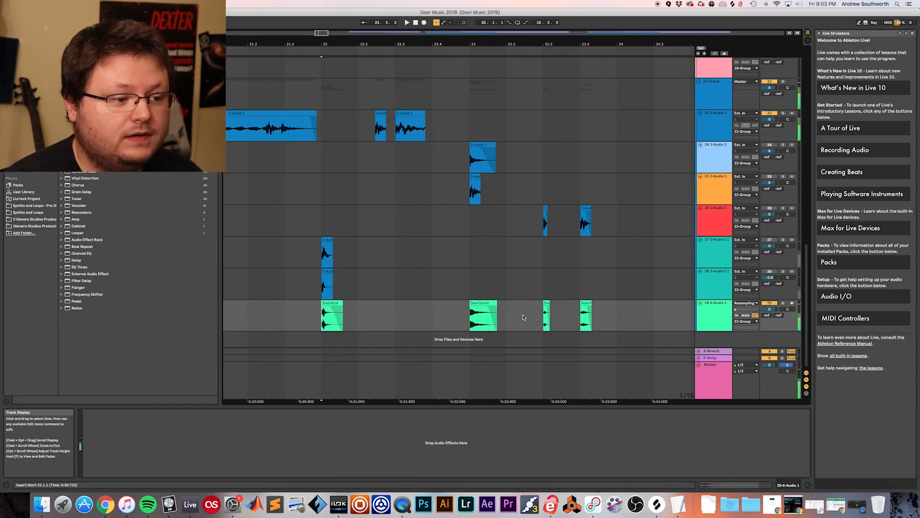
{"action": "left_click", "coordinate": [472, 321]}
{"action": "scroll", "coordinate": [501, 266], "scroll_direction": "right", "scroll_amount": 3}
{"action": "key", "text": "space"}
{"action": "key", "text": "space"}
{"action": "left_click", "coordinate": [508, 320]}
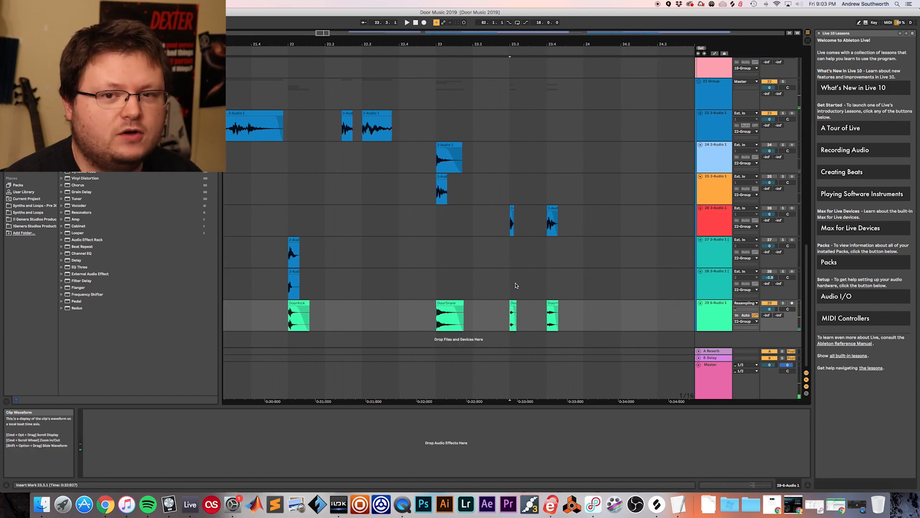
{"action": "key", "text": "space"}
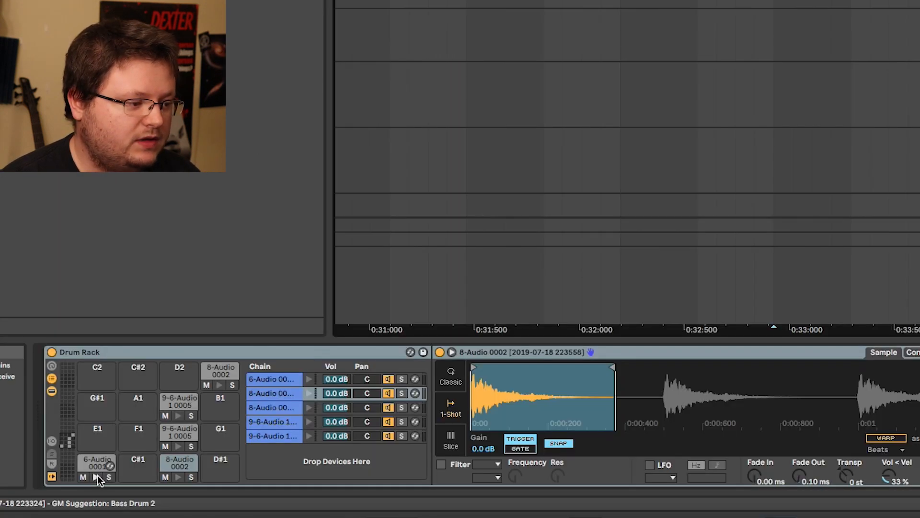
Audition the door samples on the Drum Rack pads: kick, snare, closed hi-hat, open hi-hat and the pitched snare variation.
{"action": "left_click", "coordinate": [108, 472]}
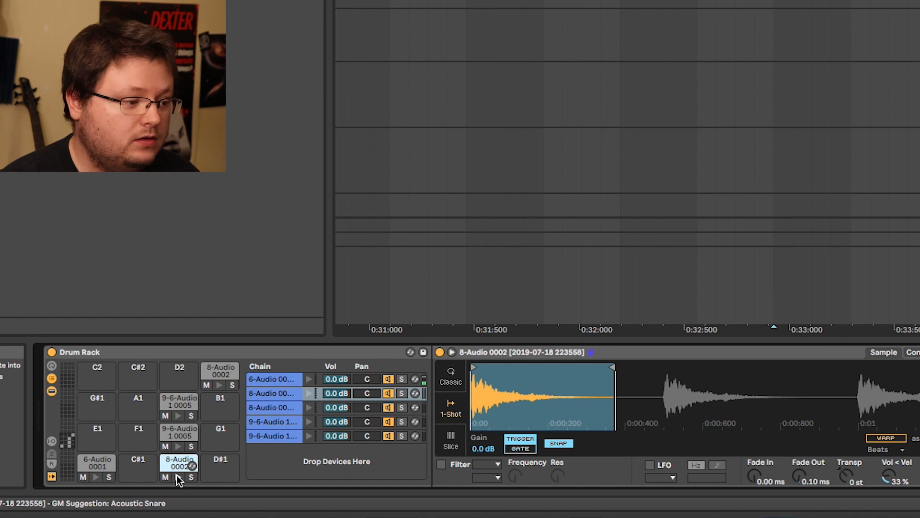
{"action": "left_click", "coordinate": [177, 445]}
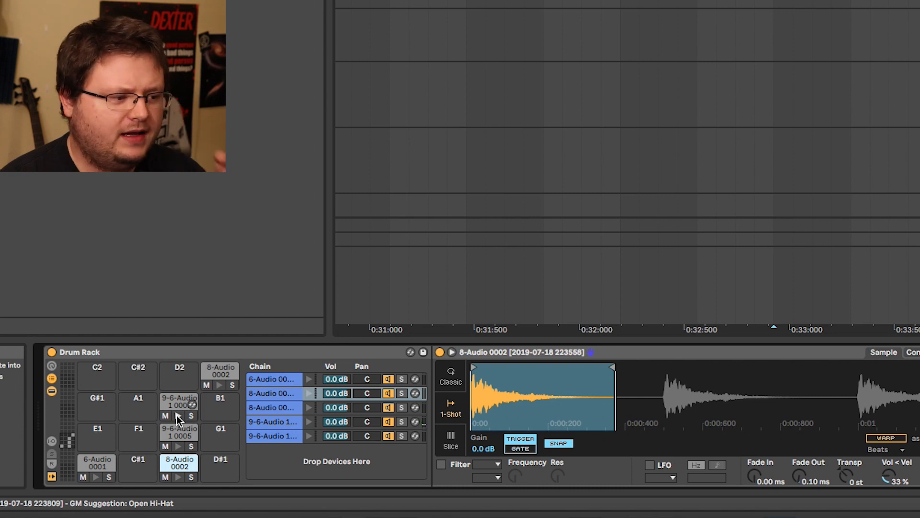
{"action": "left_click", "coordinate": [177, 416]}
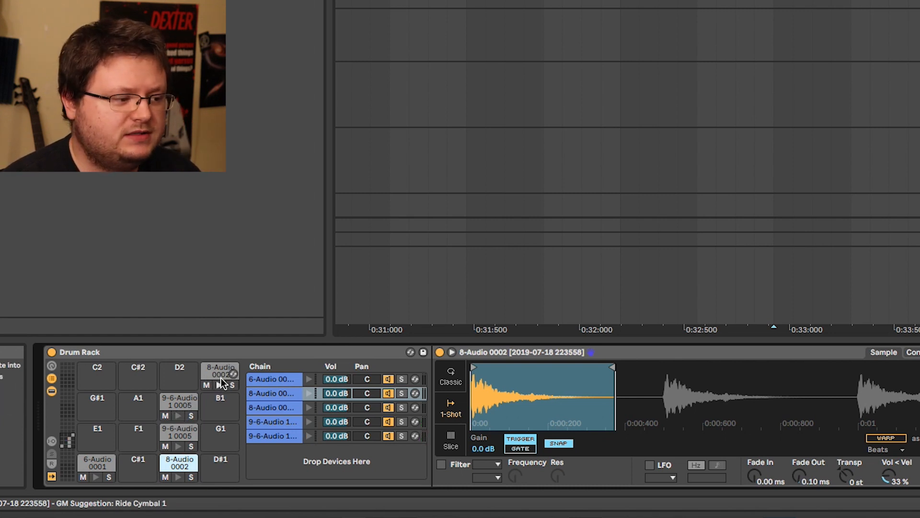
{"action": "left_click", "coordinate": [221, 377]}
{"action": "left_click", "coordinate": [184, 401]}
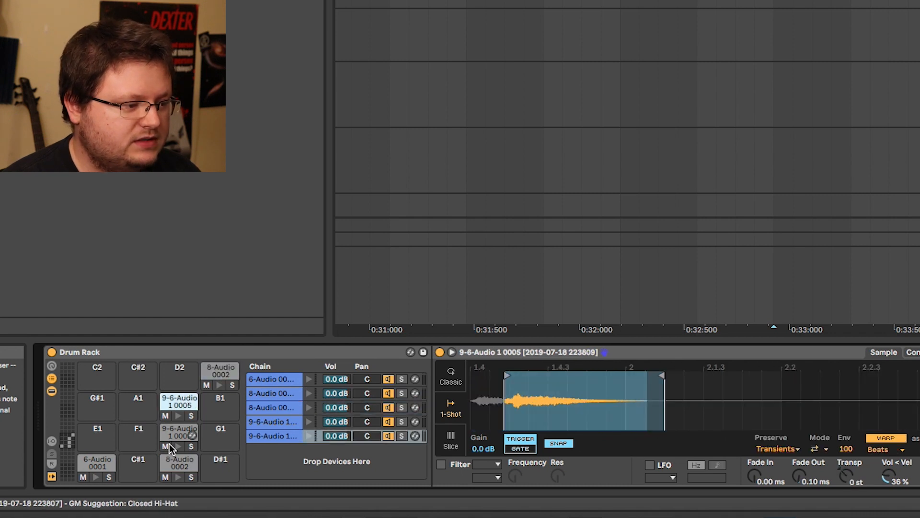
{"action": "left_click", "coordinate": [178, 463]}
{"action": "left_click", "coordinate": [221, 369]}
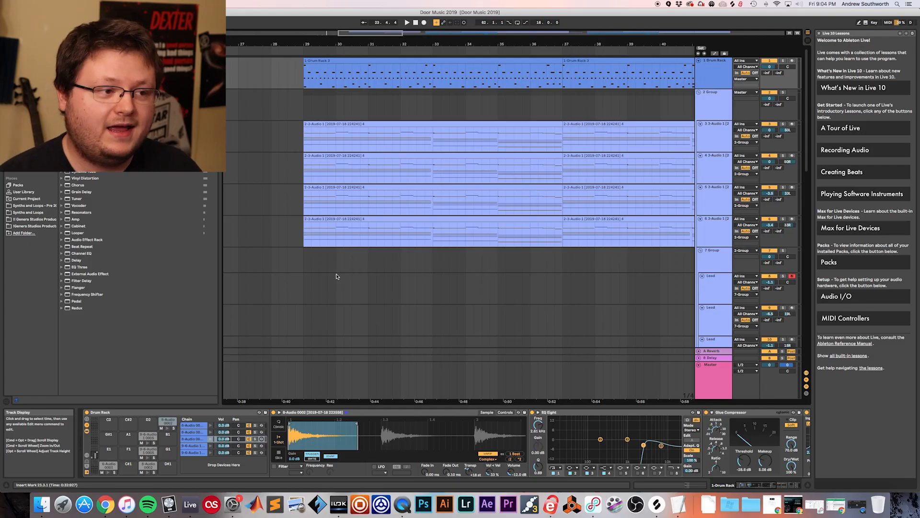
Loop the eight-bar Drum Rack clip starting at bar 29, solo its track and play it.
{"action": "left_click", "coordinate": [419, 62]}
{"action": "key", "text": "super+l"}
{"action": "scroll", "coordinate": [480, 75], "scroll_direction": "right", "scroll_amount": 3}
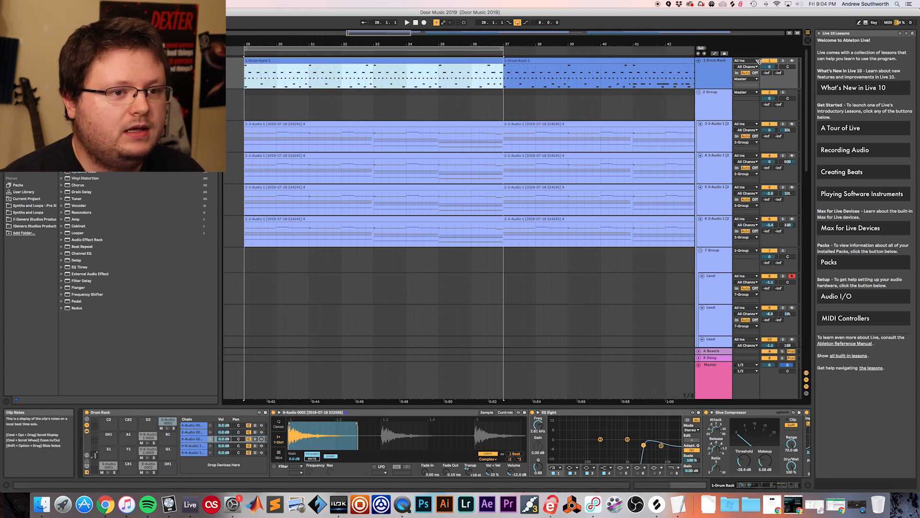
{"action": "left_click", "coordinate": [783, 61]}
{"action": "key", "text": "space"}
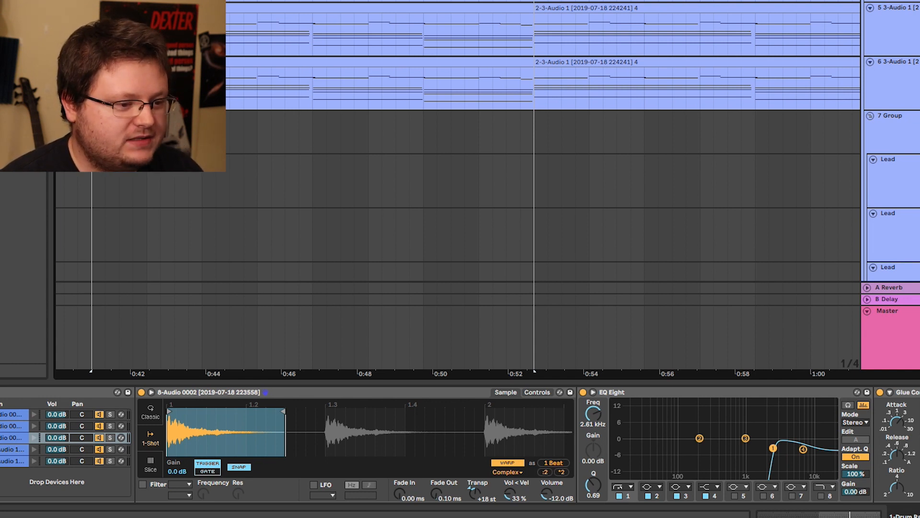
Examine the kick chain's devices in the Drum Rack: the sample, Glue Compressors and EQ Eight.
{"action": "scroll", "coordinate": [639, 448], "scroll_direction": "right", "scroll_amount": 8}
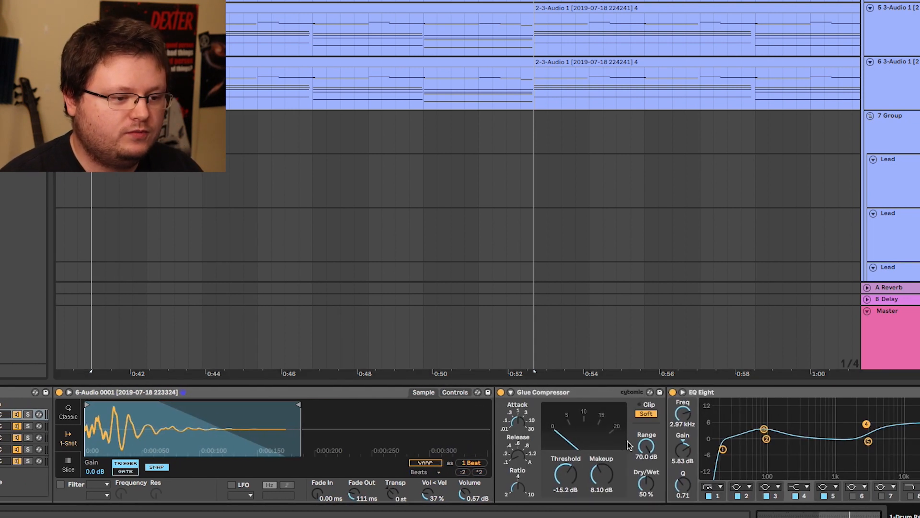
{"action": "scroll", "coordinate": [642, 441], "scroll_direction": "right", "scroll_amount": 3}
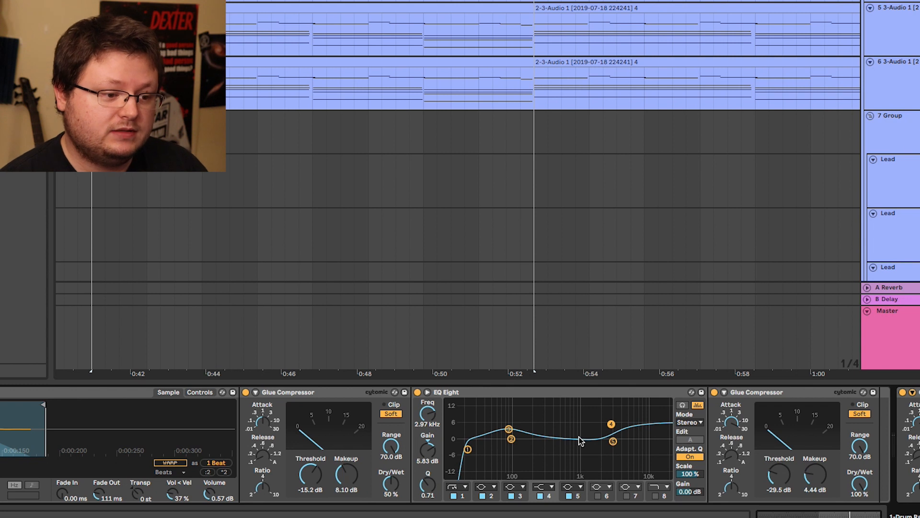
{"action": "scroll", "coordinate": [582, 436], "scroll_direction": "right", "scroll_amount": 4}
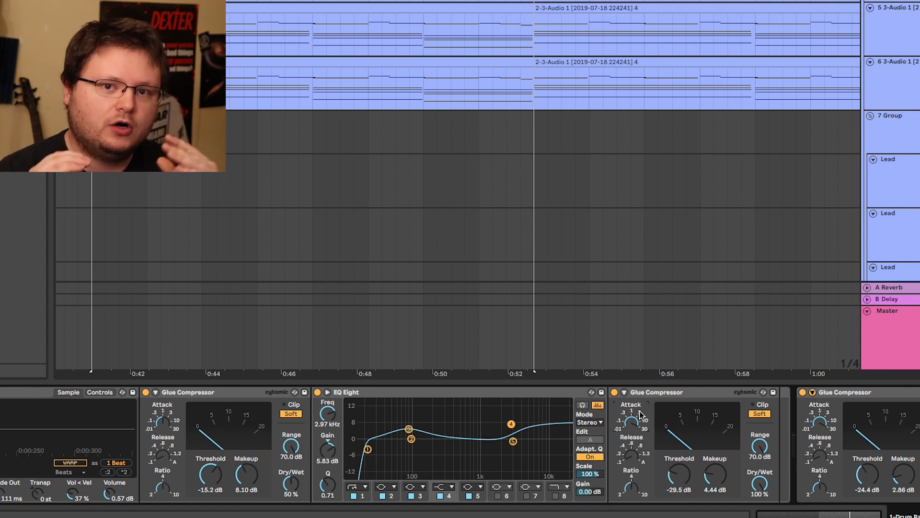
{"action": "scroll", "coordinate": [641, 413], "scroll_direction": "right", "scroll_amount": 4}
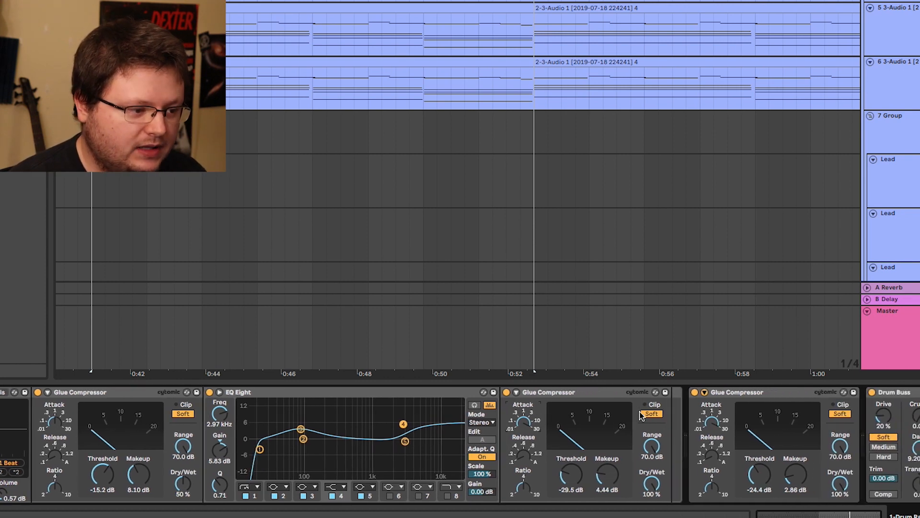
Examine the snare chain's sample, Glue Compressor and Reverb settings in the Drum Rack.
{"action": "scroll", "coordinate": [641, 413], "scroll_direction": "left", "scroll_amount": 20}
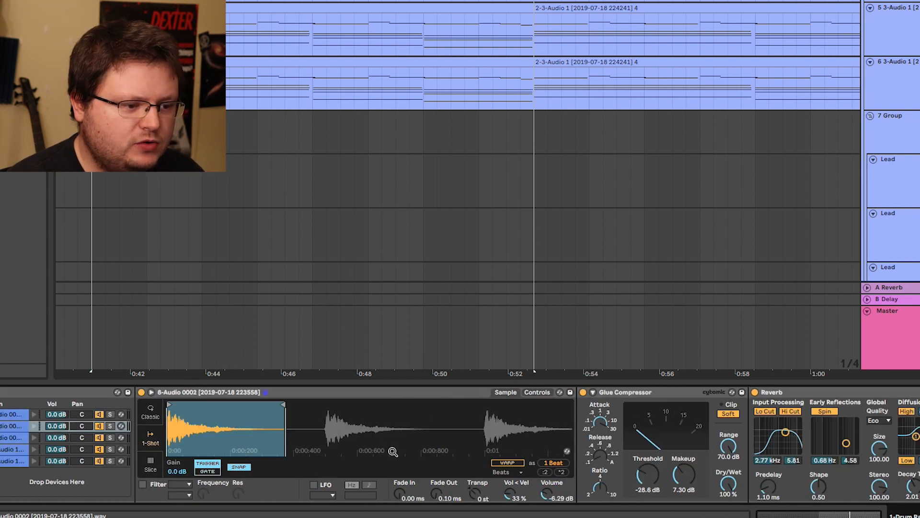
{"action": "scroll", "coordinate": [501, 441], "scroll_direction": "right", "scroll_amount": 8}
{"action": "scroll", "coordinate": [501, 442], "scroll_direction": "right", "scroll_amount": 2}
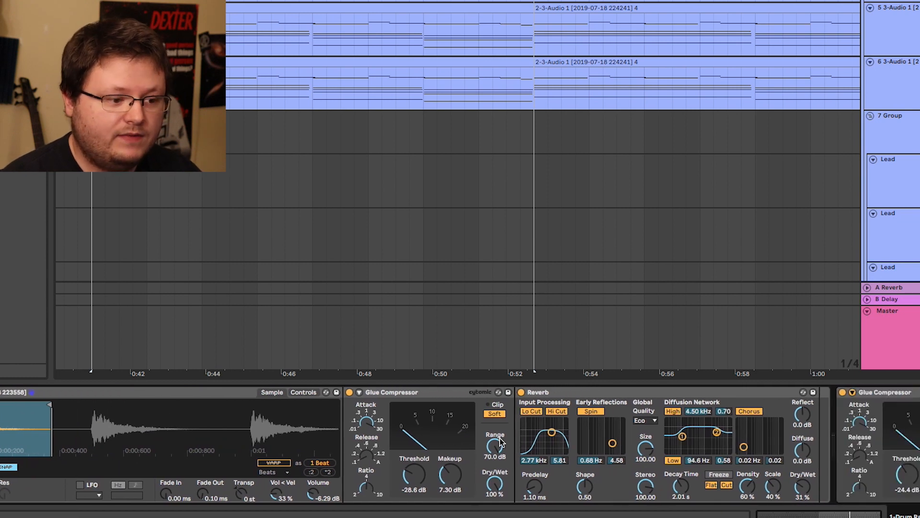
{"action": "scroll", "coordinate": [497, 442], "scroll_direction": "right", "scroll_amount": 2}
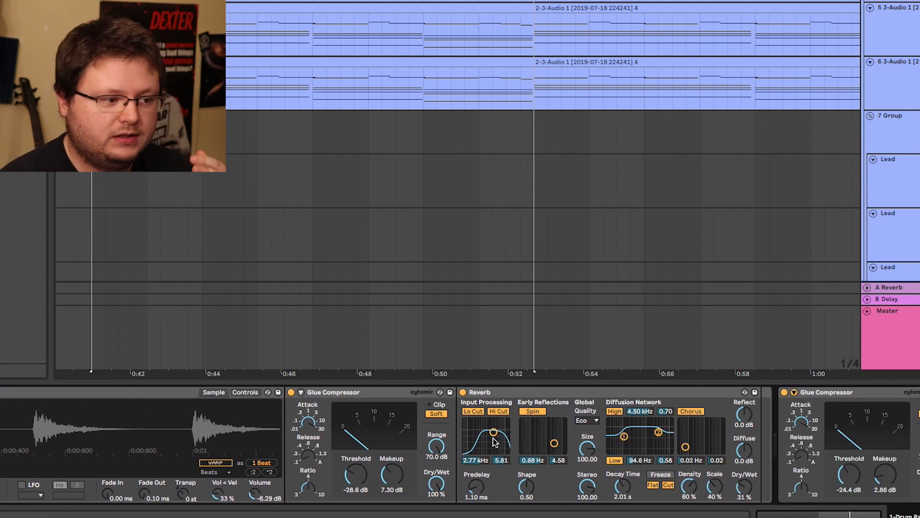
{"action": "scroll", "coordinate": [495, 442], "scroll_direction": "left", "scroll_amount": 12}
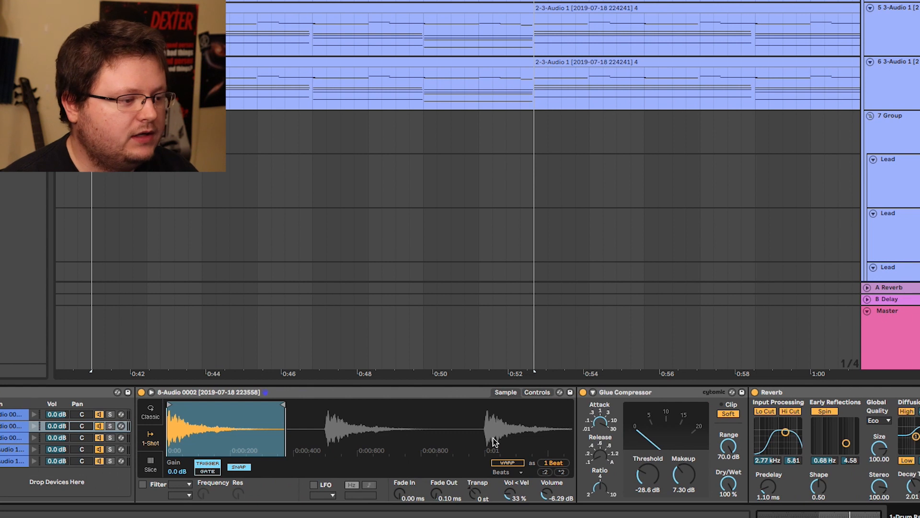
Examine the closed hi-hat chain's sample and Auto Pan settings in the Drum Rack.
{"action": "left_click", "coordinate": [14, 449]}
{"action": "scroll", "coordinate": [592, 418], "scroll_direction": "right", "scroll_amount": 3}
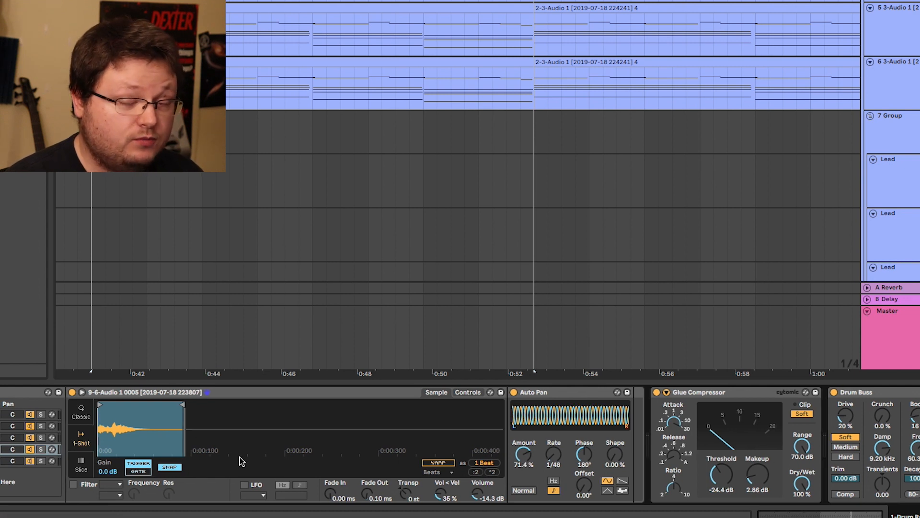
{"action": "scroll", "coordinate": [240, 460], "scroll_direction": "left", "scroll_amount": 2}
Examine the open hi-hat chain's sample, EQ Eight and Reverb settings in the Drum Rack.
{"action": "left_click", "coordinate": [9, 461]}
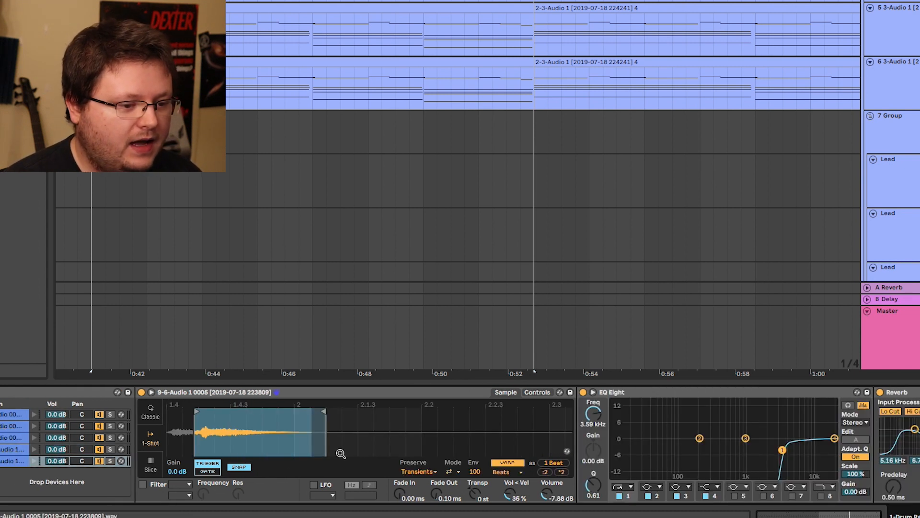
{"action": "scroll", "coordinate": [638, 458], "scroll_direction": "right", "scroll_amount": 4}
{"action": "scroll", "coordinate": [630, 456], "scroll_direction": "left", "scroll_amount": 2}
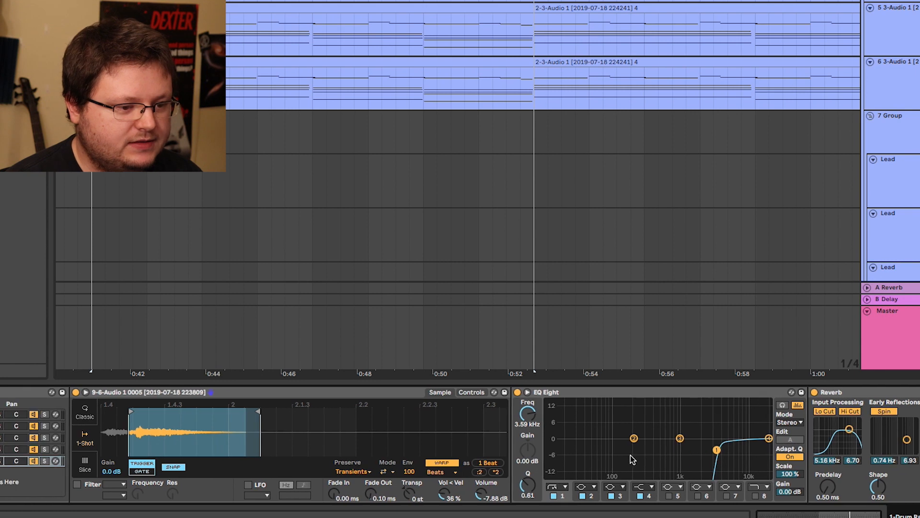
{"action": "scroll", "coordinate": [638, 455], "scroll_direction": "right", "scroll_amount": 5}
{"action": "scroll", "coordinate": [642, 455], "scroll_direction": "left", "scroll_amount": 6}
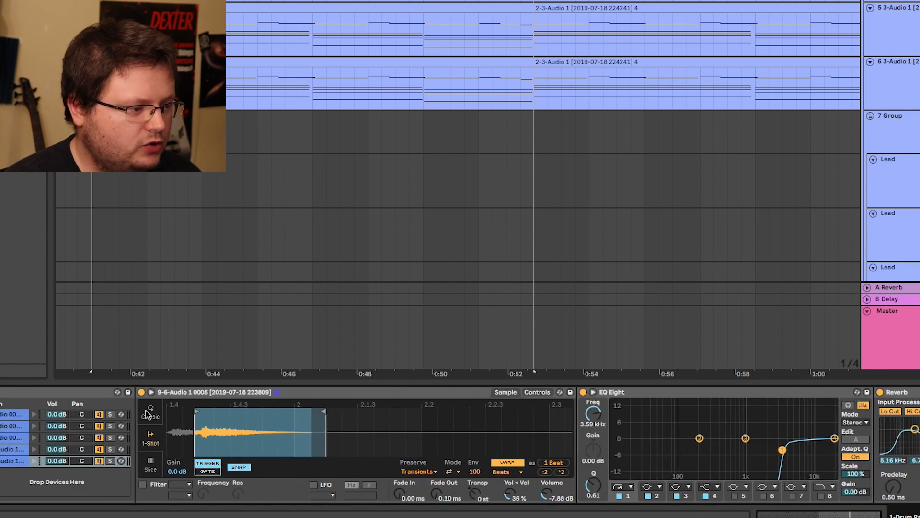
Examine the pitched-up snare variation's chain in the Drum Rack, covering its sample, EQ Eight, Glue Compressor and Reverb.
{"action": "left_click", "coordinate": [15, 437]}
{"action": "scroll", "coordinate": [427, 459], "scroll_direction": "right", "scroll_amount": 6}
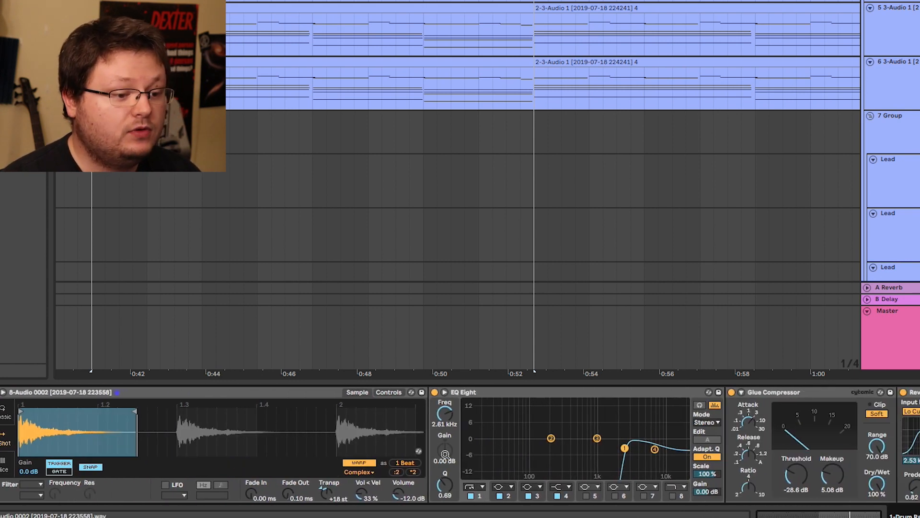
{"action": "scroll", "coordinate": [469, 450], "scroll_direction": "right", "scroll_amount": 3}
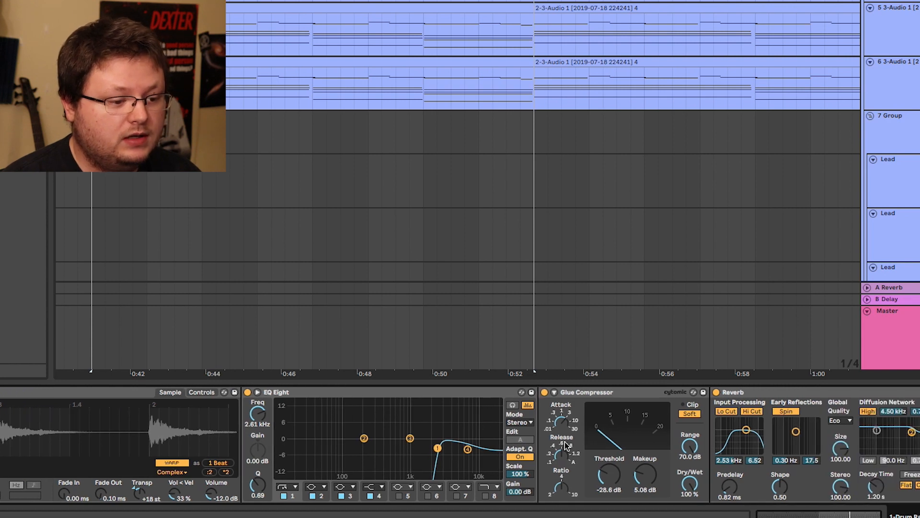
{"action": "scroll", "coordinate": [570, 439], "scroll_direction": "right", "scroll_amount": 3}
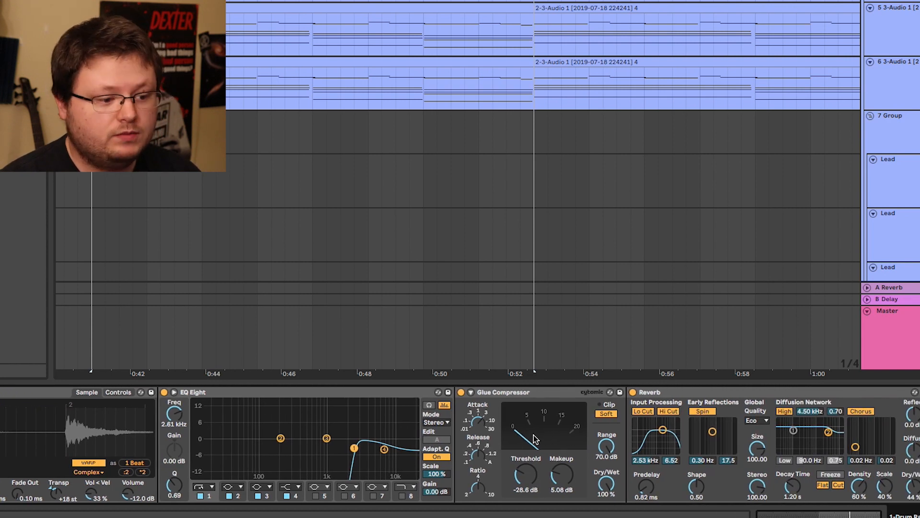
{"action": "scroll", "coordinate": [536, 439], "scroll_direction": "right", "scroll_amount": 3}
{"action": "scroll", "coordinate": [536, 438], "scroll_direction": "left", "scroll_amount": 10}
{"action": "scroll", "coordinate": [397, 334], "scroll_direction": "left", "scroll_amount": 1}
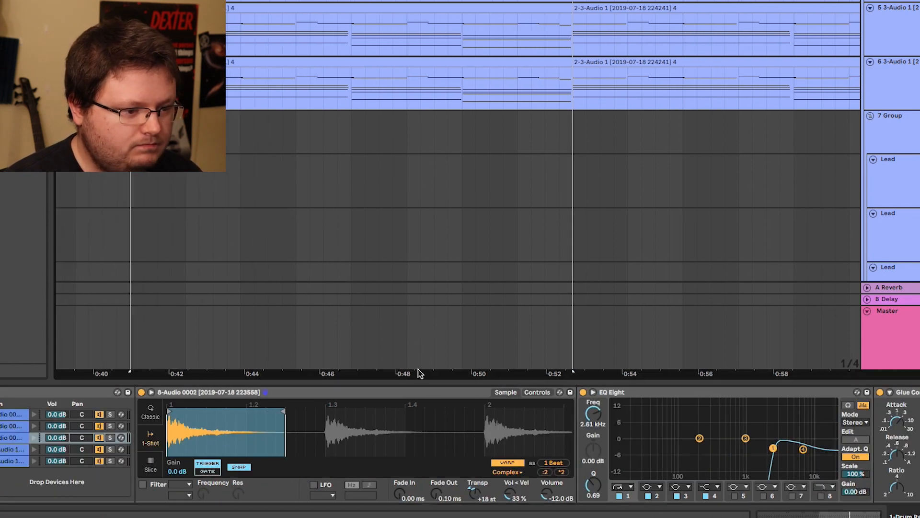
Play the door recording clip at bar 25 on track 23 from its beginning.
{"action": "scroll", "coordinate": [395, 329], "scroll_direction": "left", "scroll_amount": 1}
{"action": "scroll", "coordinate": [537, 450], "scroll_direction": "right", "scroll_amount": 8}
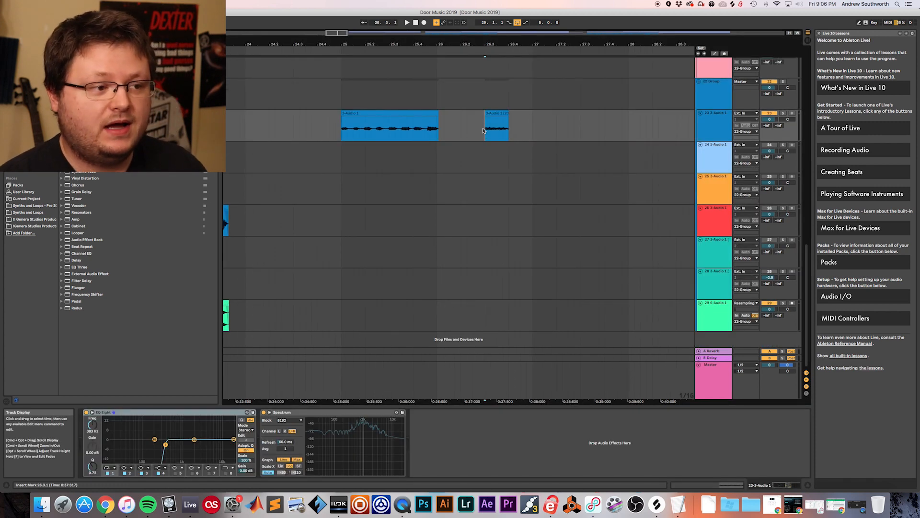
{"action": "left_click", "coordinate": [402, 135]}
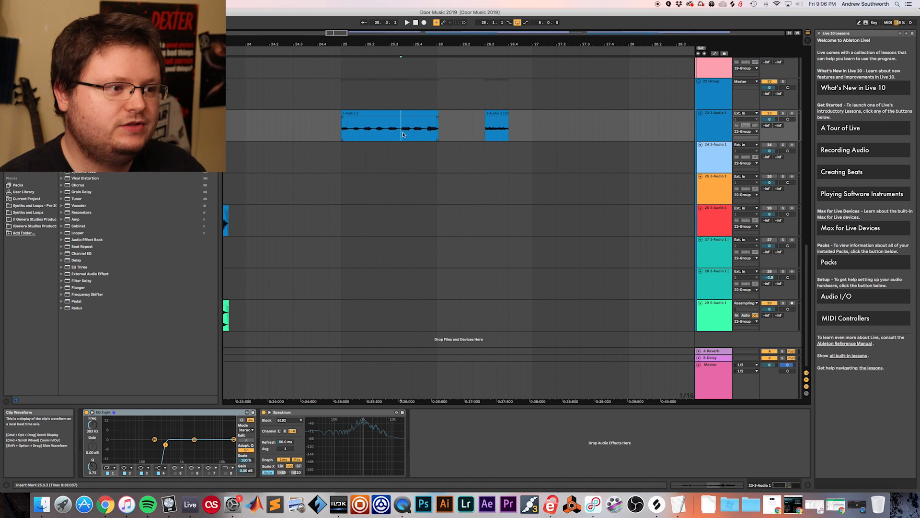
{"action": "left_click", "coordinate": [342, 135]}
{"action": "key", "text": "space"}
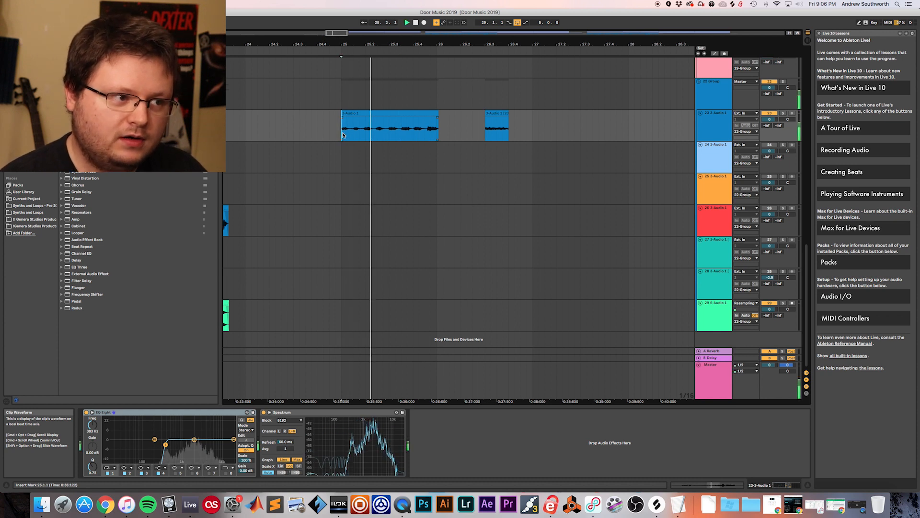
{"action": "key", "text": "space"}
{"action": "left_click", "coordinate": [354, 134]}
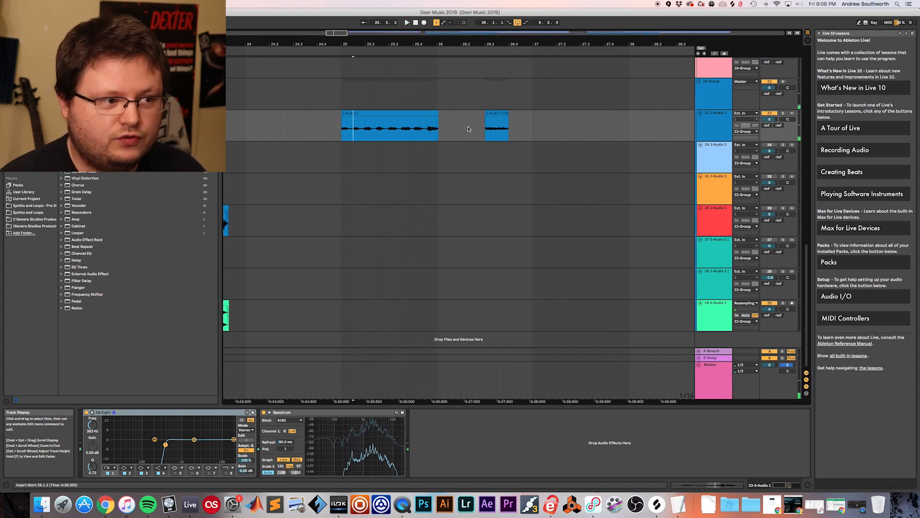
Copy a short slice of the door recording clip on track 23 to bar 27, extend it and play it.
{"action": "left_click_drag", "start_coordinate": [389, 130], "coordinate": [396, 130]}
{"action": "key", "text": "super+c"}
{"action": "left_click", "coordinate": [534, 128]}
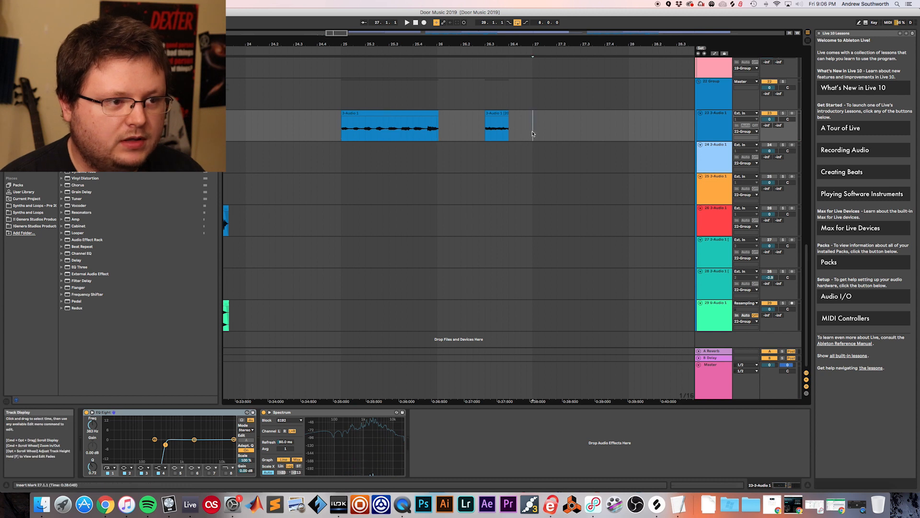
{"action": "key", "text": "super+v"}
{"action": "left_click_drag", "start_coordinate": [538, 121], "coordinate": [618, 117]}
{"action": "left_click", "coordinate": [531, 132]}
{"action": "key", "text": "space"}
{"action": "key", "text": "space"}
Try a different warp mode on the copied door clip, play it from bar 27 and delete the clip.
{"action": "left_click", "coordinate": [575, 114]}
{"action": "double_click", "coordinate": [576, 114]}
{"action": "left_click", "coordinate": [153, 331]}
{"action": "left_click", "coordinate": [162, 363]}
{"action": "left_click", "coordinate": [534, 138]}
{"action": "key", "text": "space"}
{"action": "key", "text": "space"}
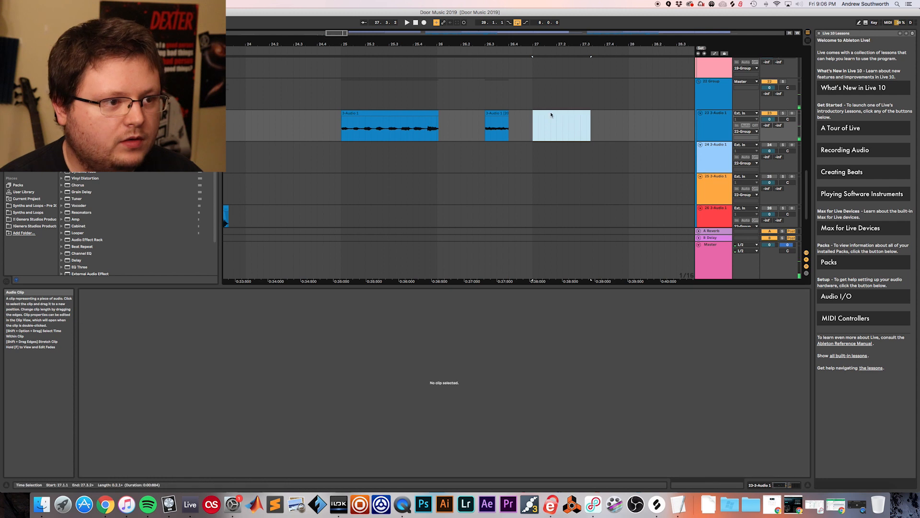
{"action": "key", "text": "Delete"}
Play the short door clip in bar 26 on track 23 and view its sample settings.
{"action": "left_click", "coordinate": [485, 132]}
{"action": "key", "text": "space"}
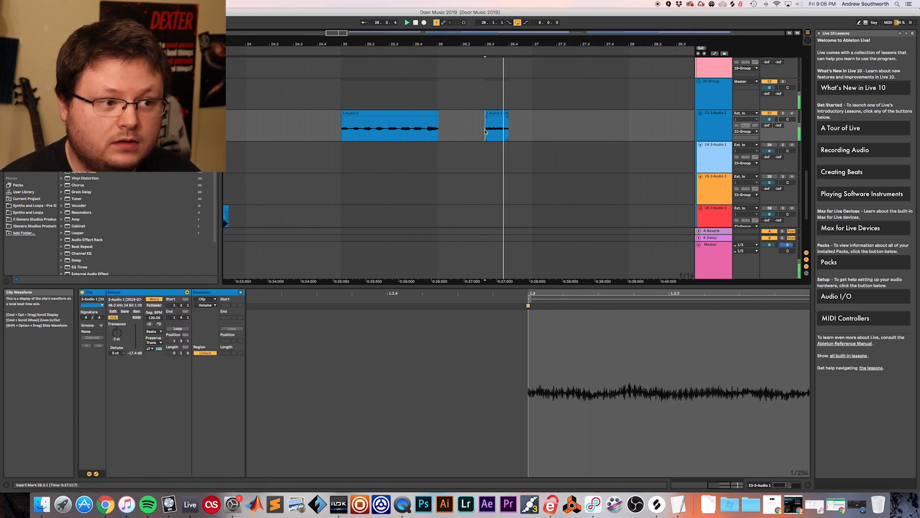
{"action": "key", "text": "space"}
{"action": "left_click", "coordinate": [499, 115]}
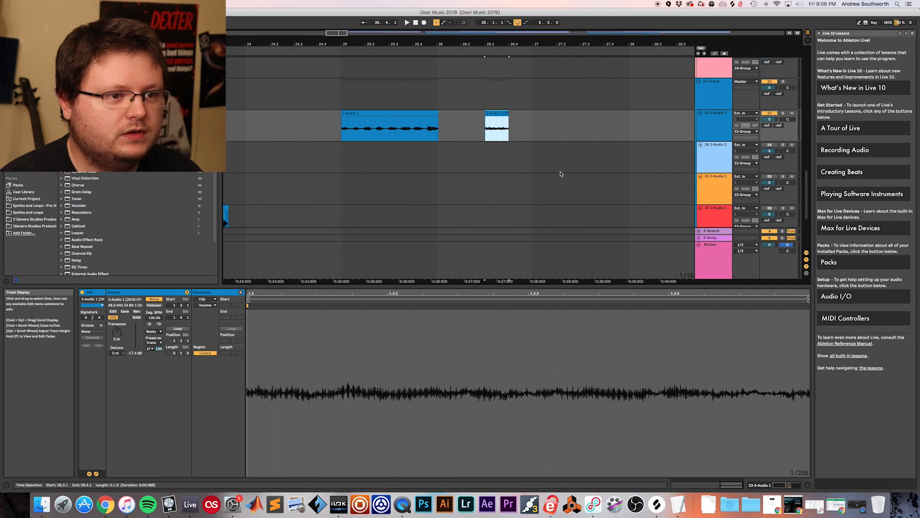
Examine track 3's Sampler instrument, covering its Sample, Pitch/Osc, Filter/Global and Modulation settings.
{"action": "scroll", "coordinate": [595, 172], "scroll_direction": "up", "scroll_amount": 3}
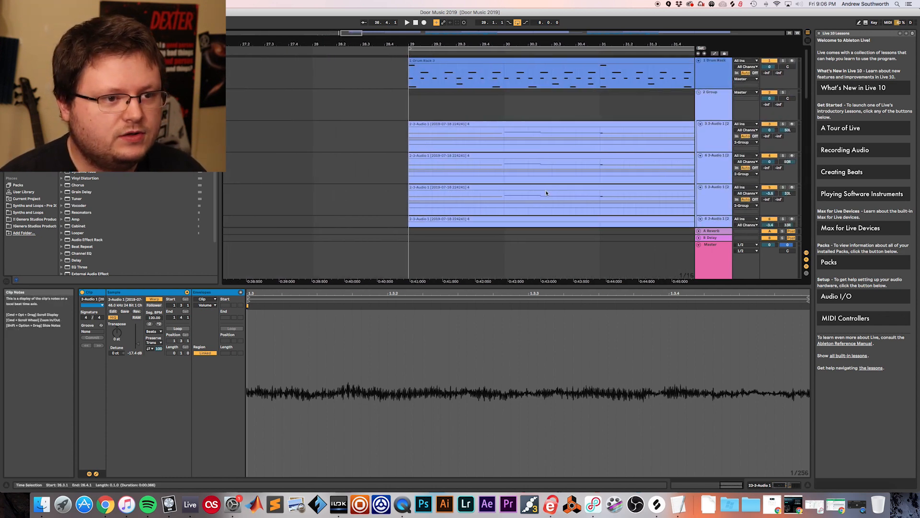
{"action": "scroll", "coordinate": [546, 193], "scroll_direction": "right", "scroll_amount": 5}
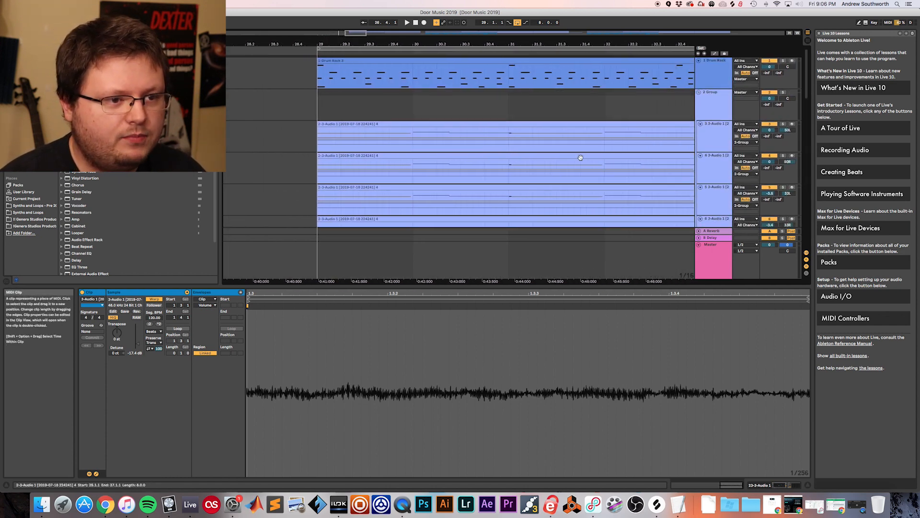
{"action": "left_click", "coordinate": [702, 134]}
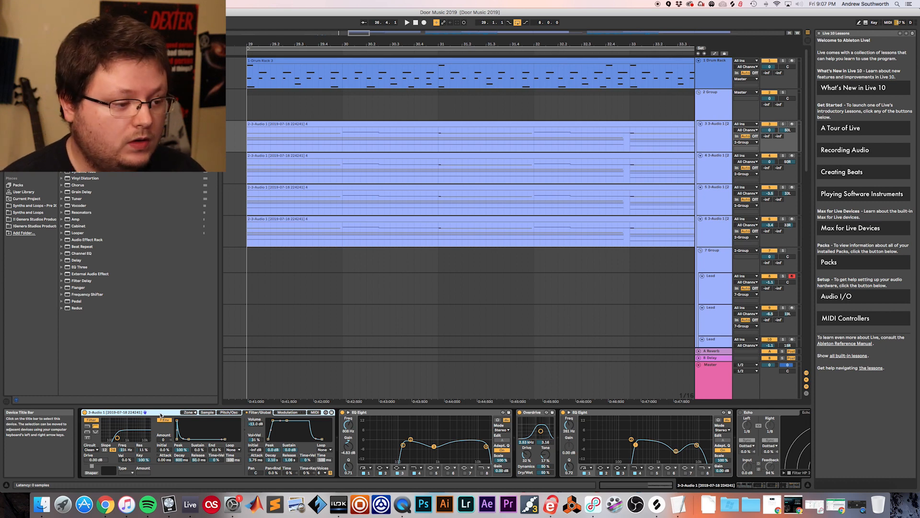
{"action": "left_click", "coordinate": [207, 412]}
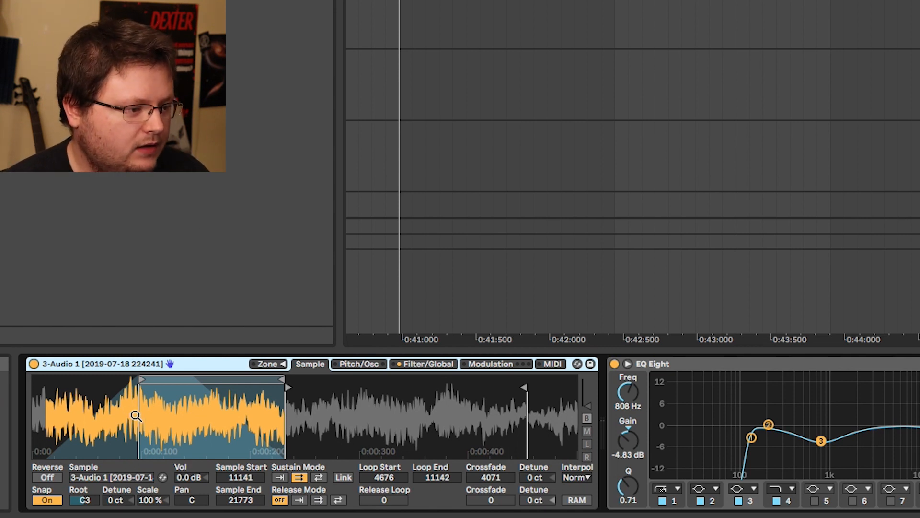
{"action": "left_click", "coordinate": [367, 365]}
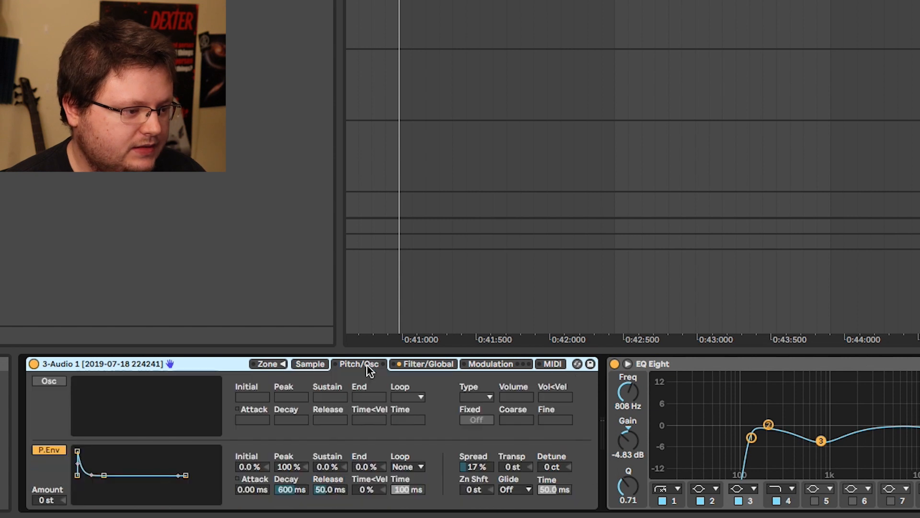
{"action": "left_click", "coordinate": [441, 364]}
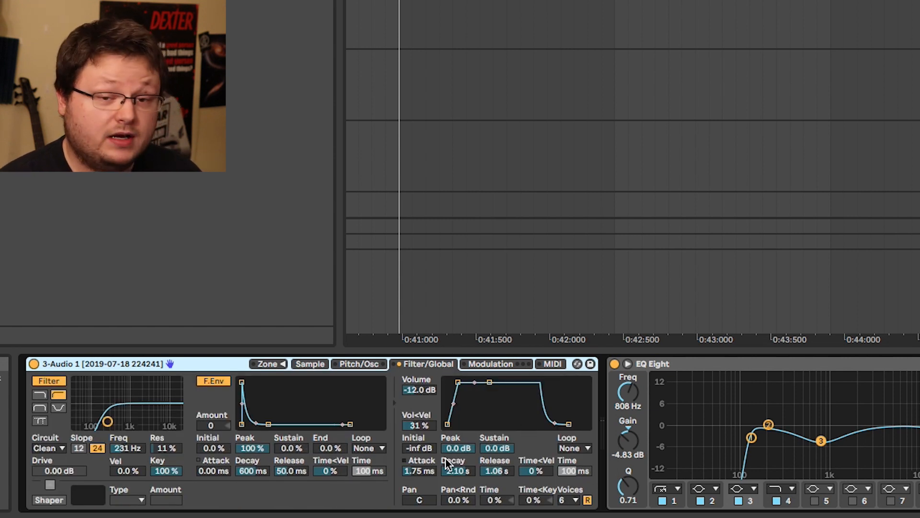
{"action": "left_click", "coordinate": [468, 364]}
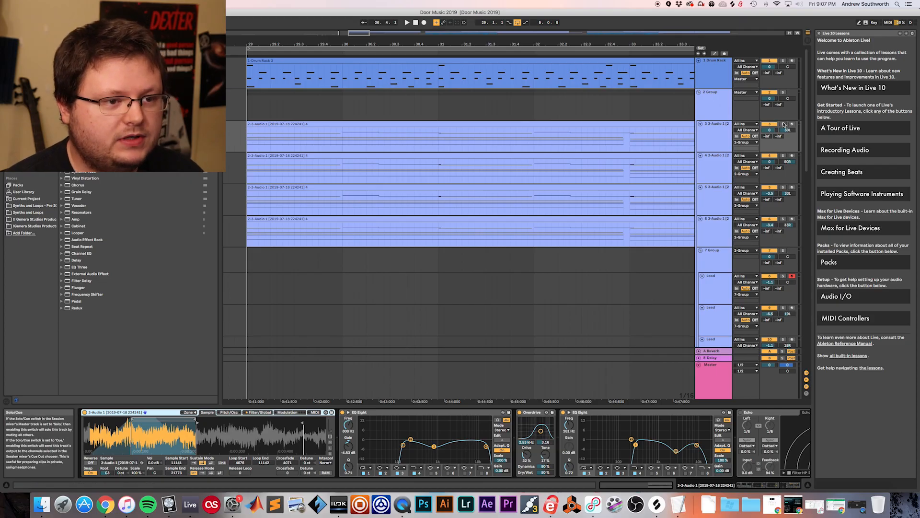
Solo tracks 3 and 4 together, play the chord parts from bar 29, and return the insert marker to bar 29.
{"action": "left_click", "coordinate": [719, 167], "text": "shift"}
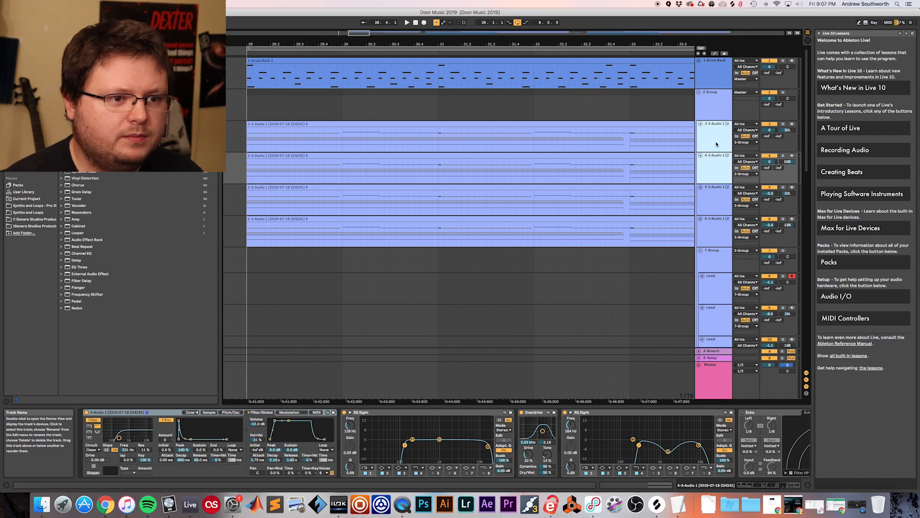
{"action": "left_click", "coordinate": [783, 124]}
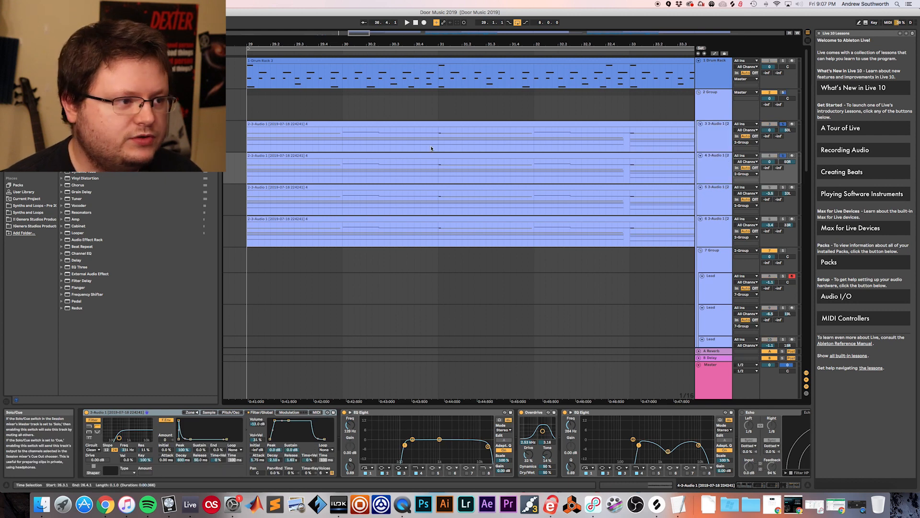
{"action": "left_click", "coordinate": [248, 147]}
{"action": "key", "text": "space"}
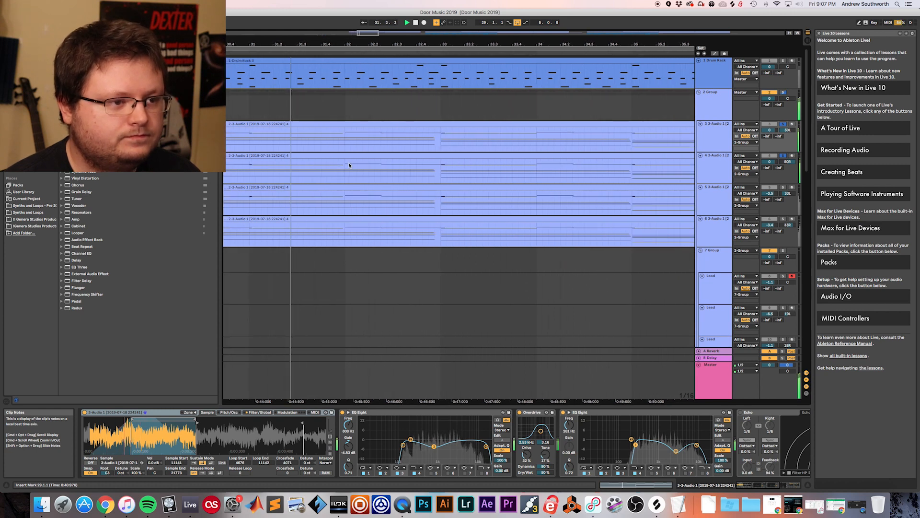
{"action": "scroll", "coordinate": [350, 166], "scroll_direction": "down", "scroll_amount": 5}
{"action": "scroll", "coordinate": [413, 171], "scroll_direction": "right", "scroll_amount": 4}
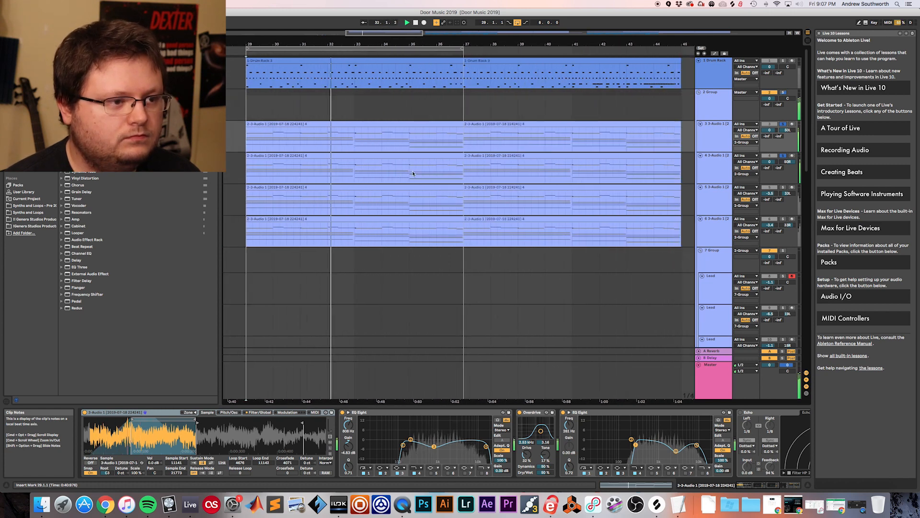
{"action": "left_click", "coordinate": [478, 145]}
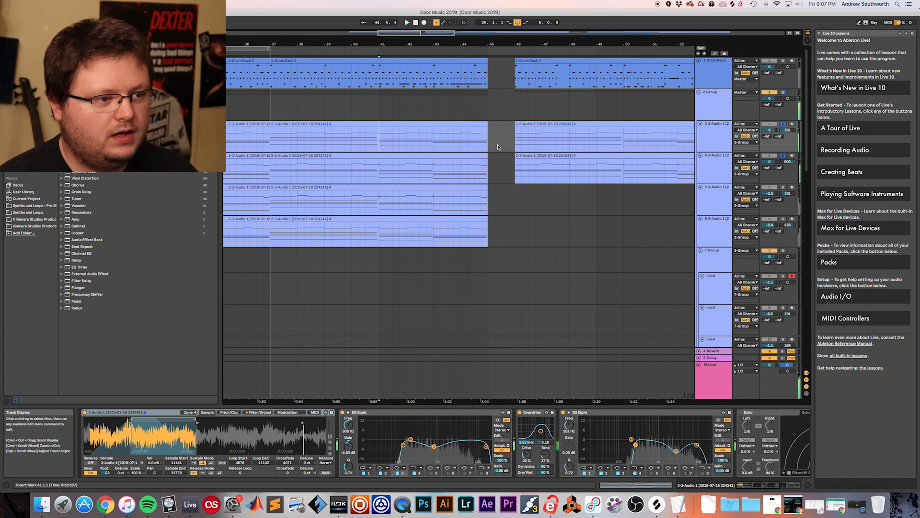
{"action": "key", "text": "space"}
{"action": "scroll", "coordinate": [430, 150], "scroll_direction": "left", "scroll_amount": 5}
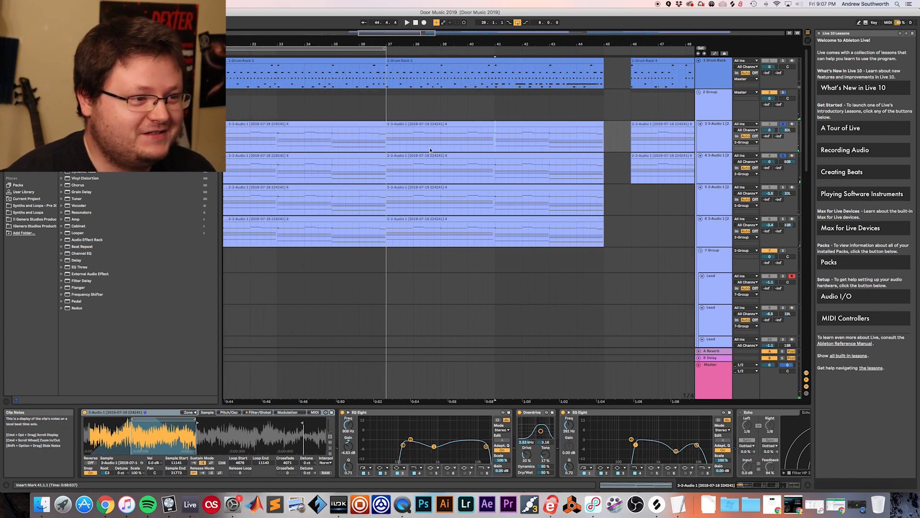
{"action": "scroll", "coordinate": [430, 150], "scroll_direction": "left", "scroll_amount": 5}
{"action": "left_click", "coordinate": [287, 144]}
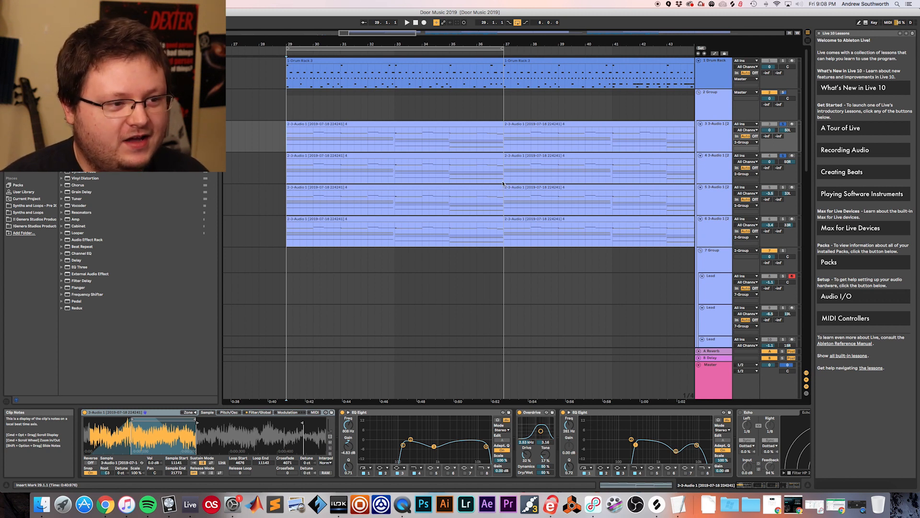
Review track 3's effect chain from the first EQ Eight to the Reverb and delete its Echo device.
{"action": "left_click", "coordinate": [214, 432]}
{"action": "scroll", "coordinate": [215, 431], "scroll_direction": "right", "scroll_amount": 2}
{"action": "scroll", "coordinate": [216, 432], "scroll_direction": "right", "scroll_amount": 2}
{"action": "scroll", "coordinate": [349, 426], "scroll_direction": "right", "scroll_amount": 2}
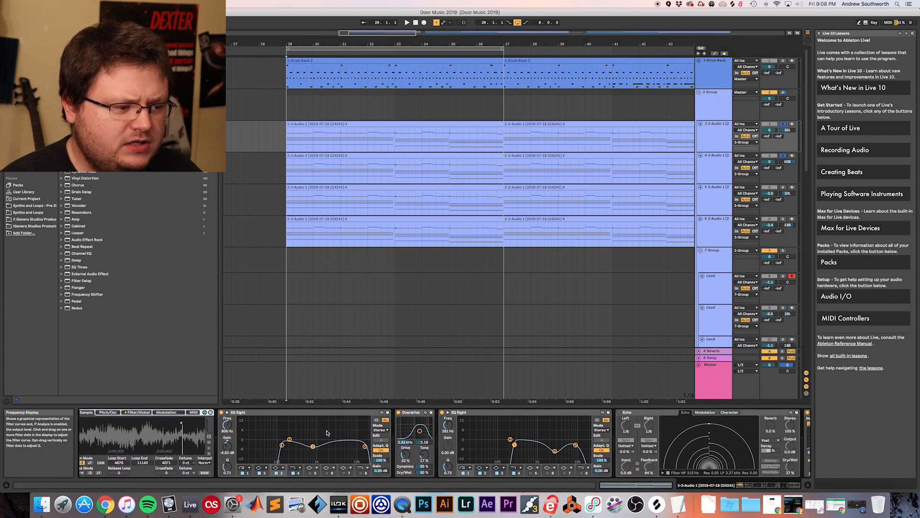
{"action": "scroll", "coordinate": [297, 445], "scroll_direction": "right", "scroll_amount": 2}
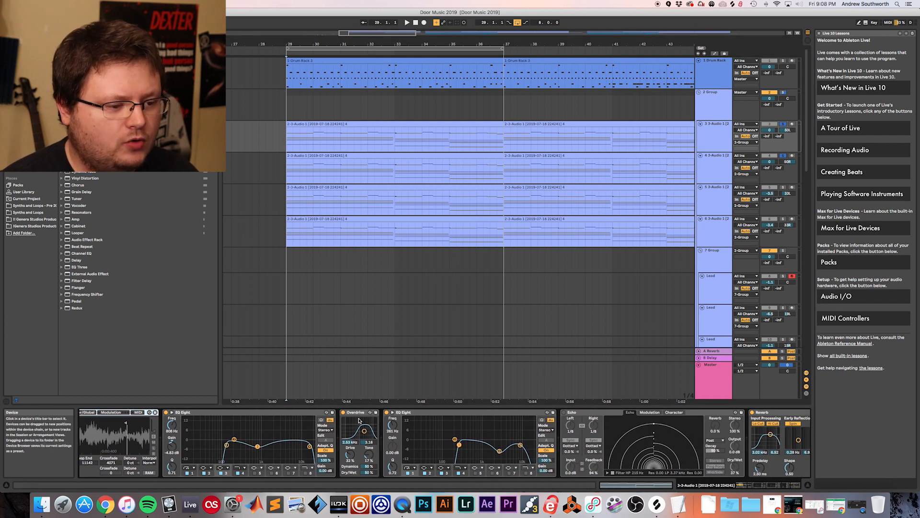
{"action": "scroll", "coordinate": [429, 449], "scroll_direction": "right", "scroll_amount": 2}
{"action": "scroll", "coordinate": [430, 449], "scroll_direction": "right", "scroll_amount": 3}
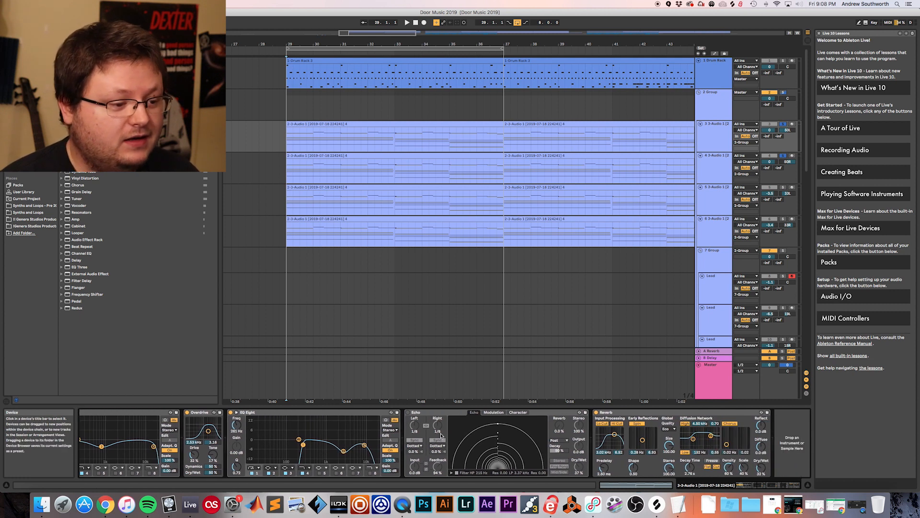
{"action": "left_click", "coordinate": [430, 415]}
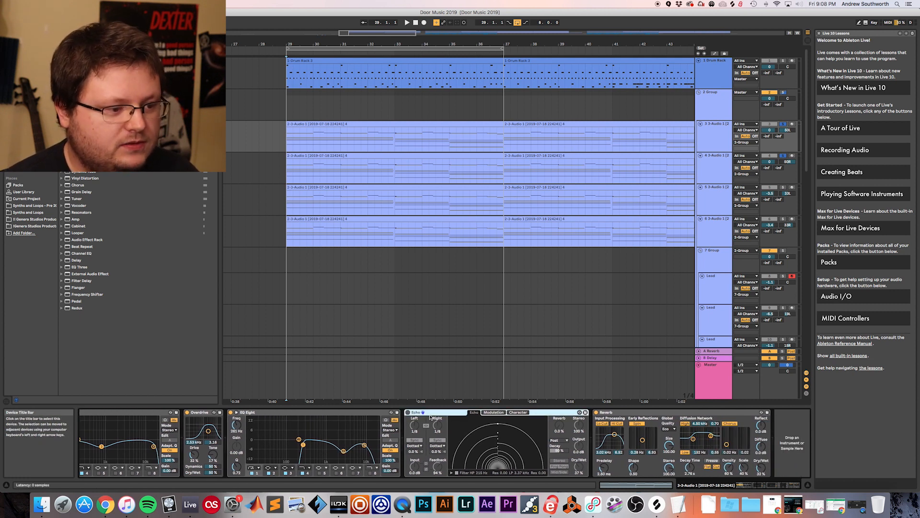
{"action": "key", "text": "Delete"}
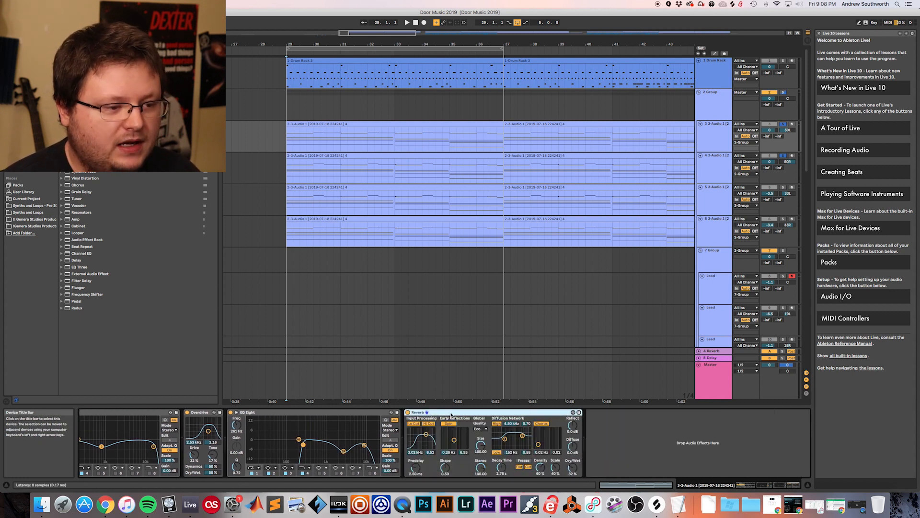
Examine track 4's device chain, covering the Sampler, both EQ Eights, Overdrive, Echo and Reverb.
{"action": "left_click", "coordinate": [709, 161]}
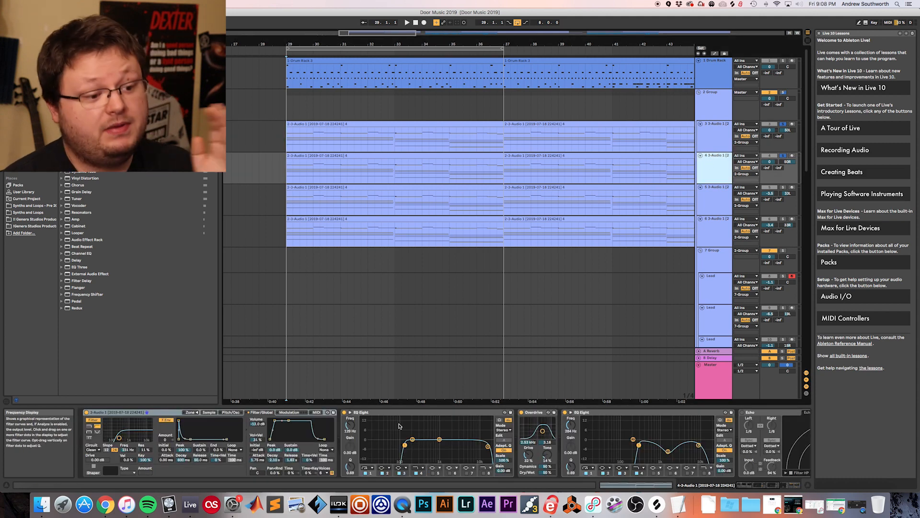
{"action": "scroll", "coordinate": [398, 426], "scroll_direction": "right", "scroll_amount": 5}
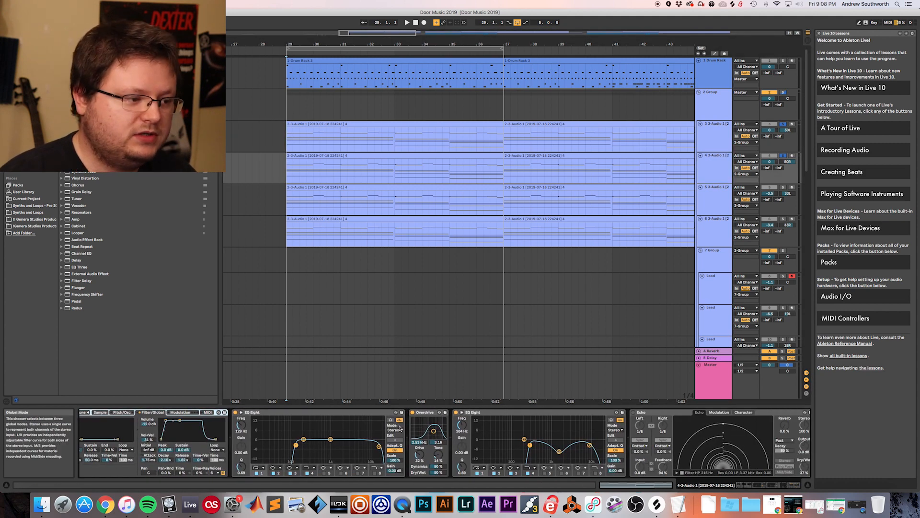
{"action": "scroll", "coordinate": [400, 428], "scroll_direction": "right", "scroll_amount": 10}
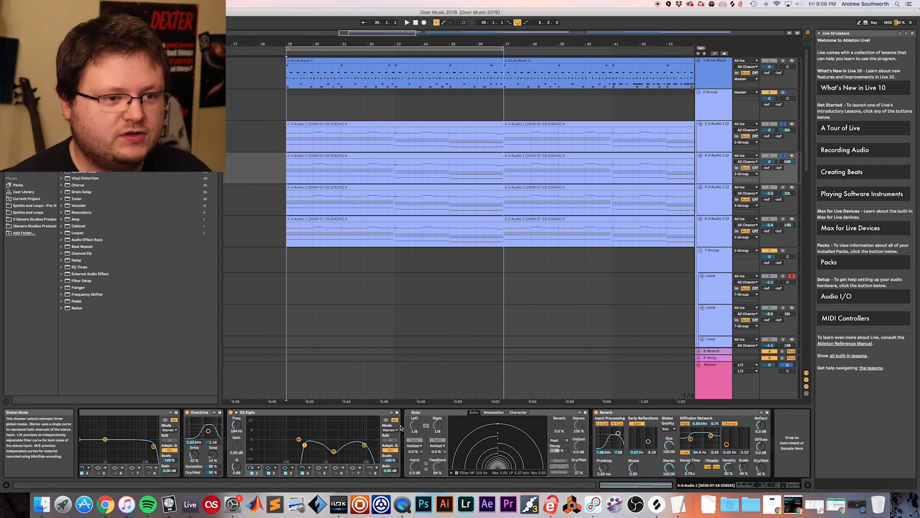
Select tracks 3 to 6 together and solo all four of them.
{"action": "left_click", "coordinate": [716, 207]}
{"action": "left_click", "coordinate": [718, 126]}
{"action": "left_click", "coordinate": [716, 234]}
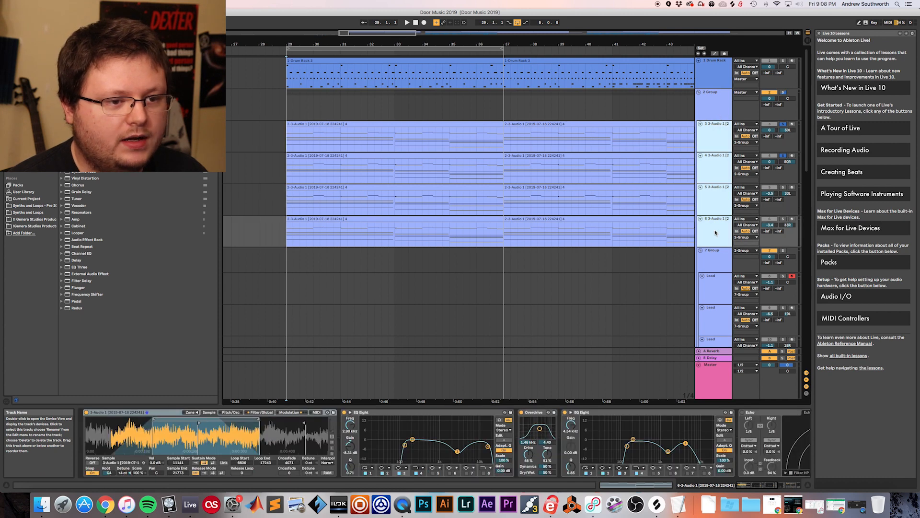
Examine track 5's Sampler pages, including its pitch spread and detune, and its effects through Echo, Reverb and Erosion.
{"action": "left_click", "coordinate": [716, 201]}
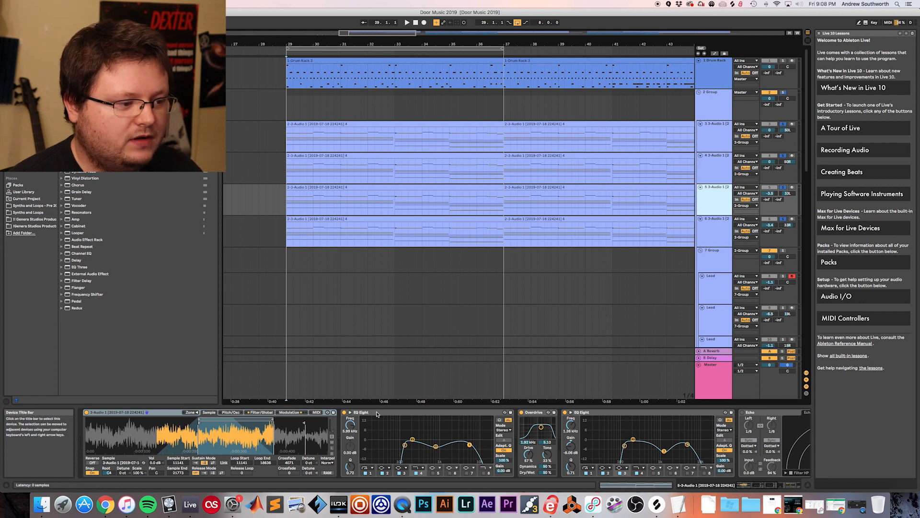
{"action": "left_click", "coordinate": [266, 414]}
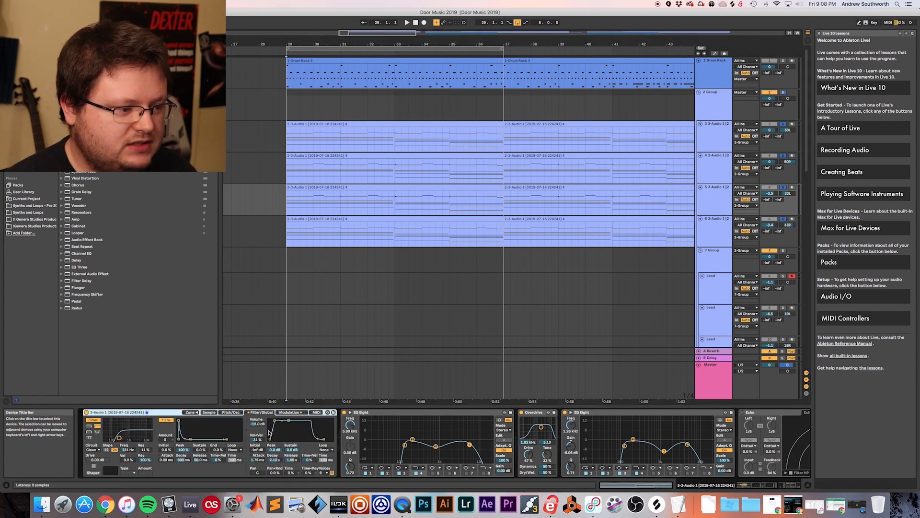
{"action": "left_click", "coordinate": [229, 412]}
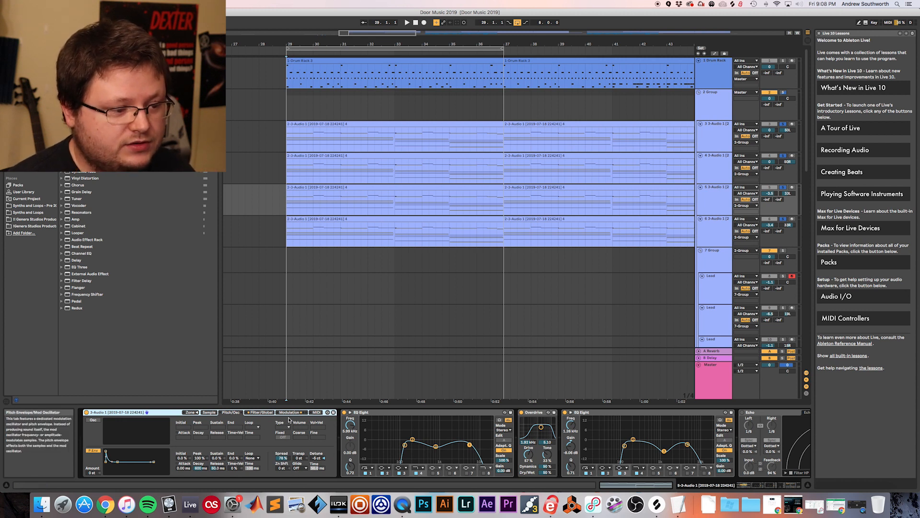
{"action": "scroll", "coordinate": [394, 438], "scroll_direction": "right", "scroll_amount": 5}
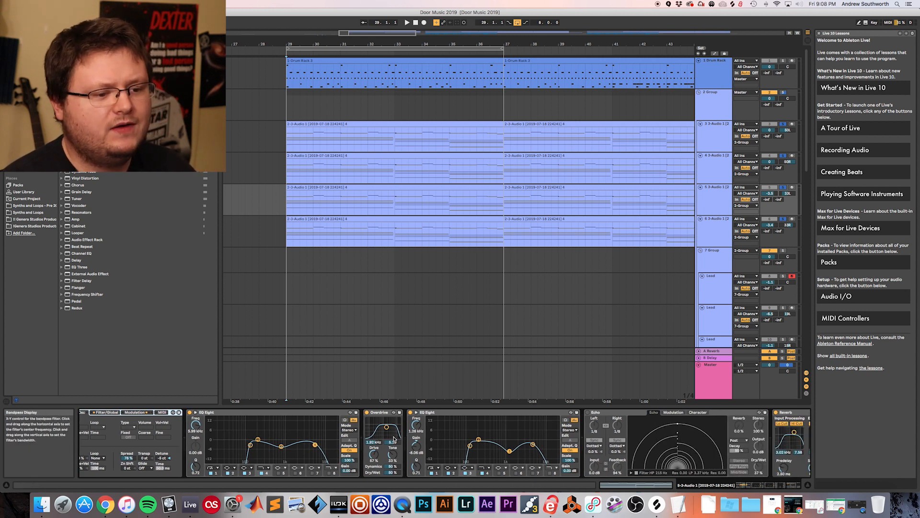
{"action": "scroll", "coordinate": [394, 439], "scroll_direction": "right", "scroll_amount": 5}
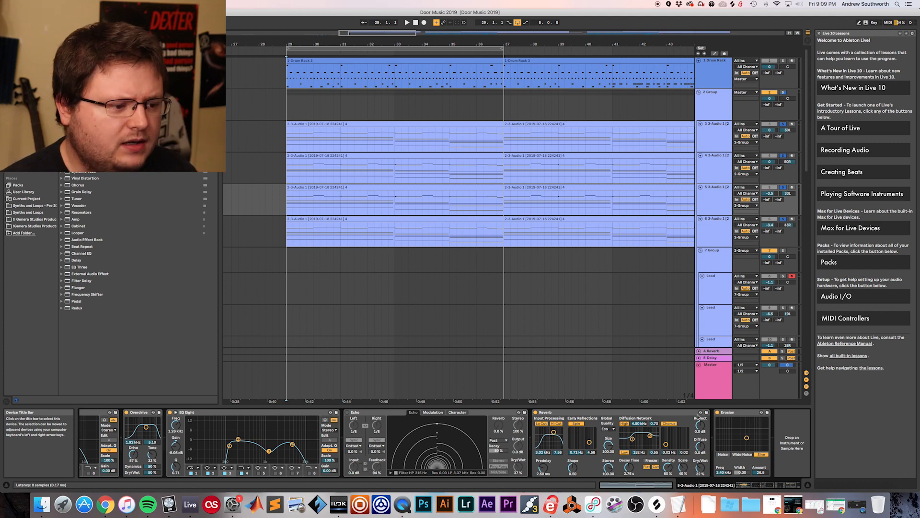
{"action": "scroll", "coordinate": [314, 412], "scroll_direction": "left", "scroll_amount": 10}
{"action": "left_click", "coordinate": [209, 413]}
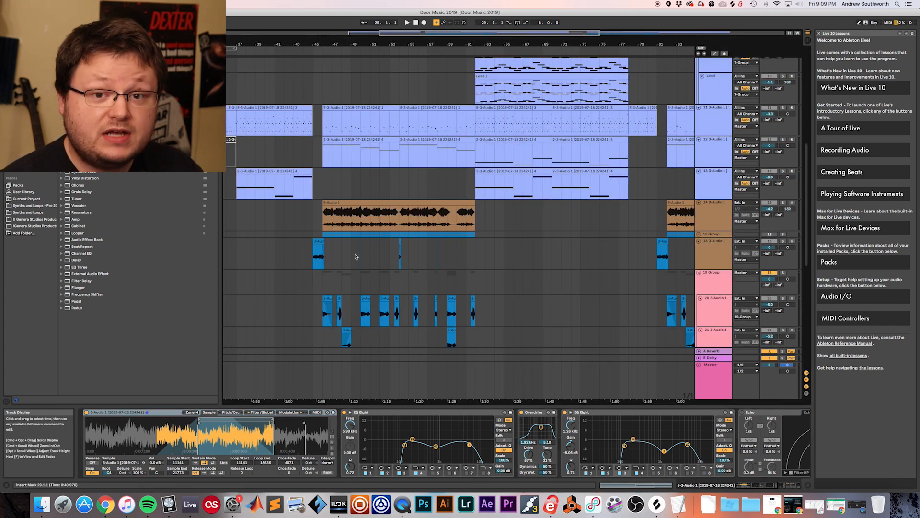
Unfold the 15 Group to show its two audio tracks, 16 and 17.
{"action": "scroll", "coordinate": [354, 256], "scroll_direction": "up", "scroll_amount": 10}
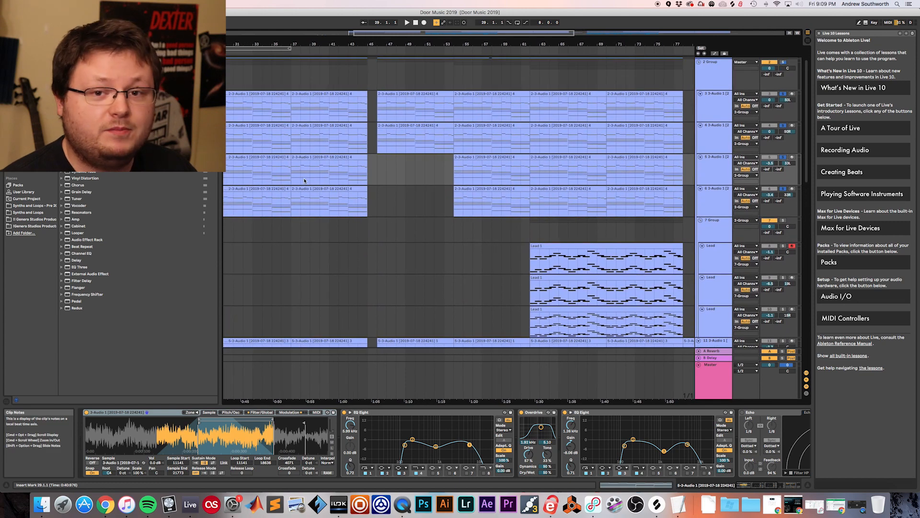
{"action": "scroll", "coordinate": [305, 179], "scroll_direction": "down", "scroll_amount": 5}
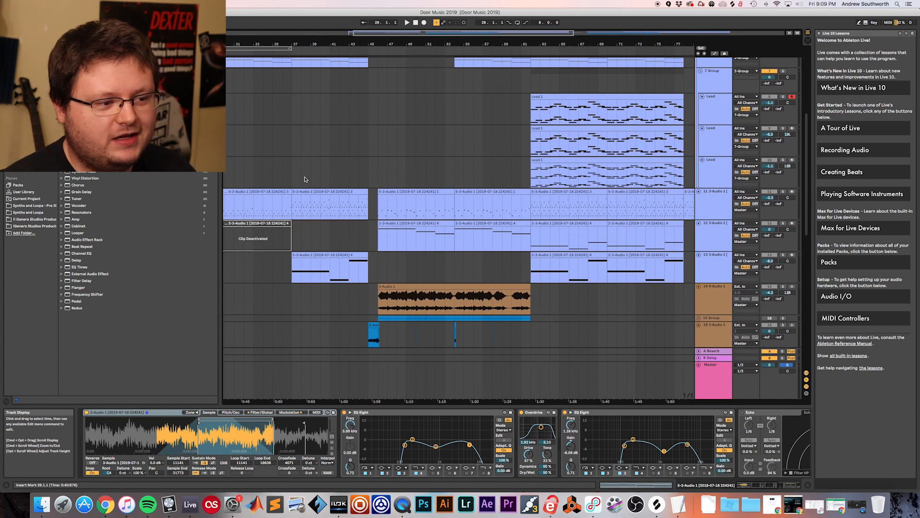
{"action": "scroll", "coordinate": [305, 180], "scroll_direction": "down", "scroll_amount": 3}
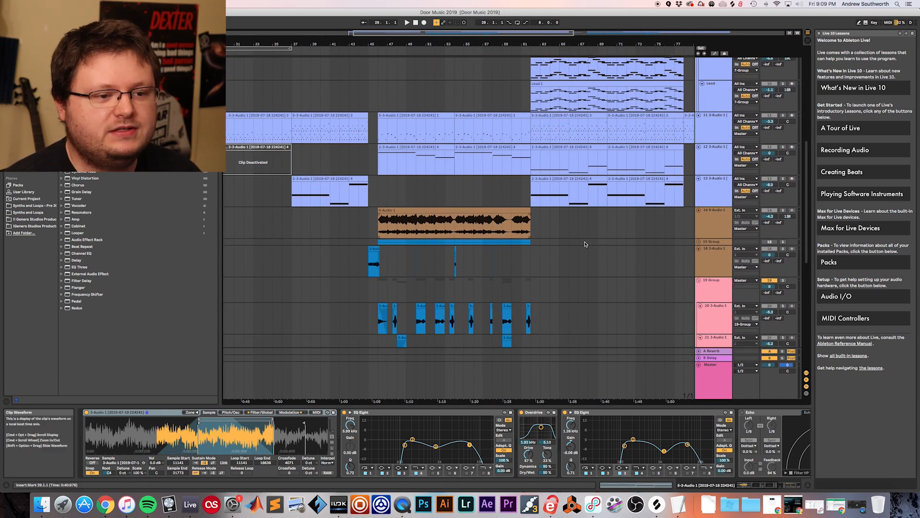
{"action": "left_click", "coordinate": [699, 242]}
{"action": "scroll", "coordinate": [555, 280], "scroll_direction": "down", "scroll_amount": 3}
{"action": "scroll", "coordinate": [554, 280], "scroll_direction": "down", "scroll_amount": 2}
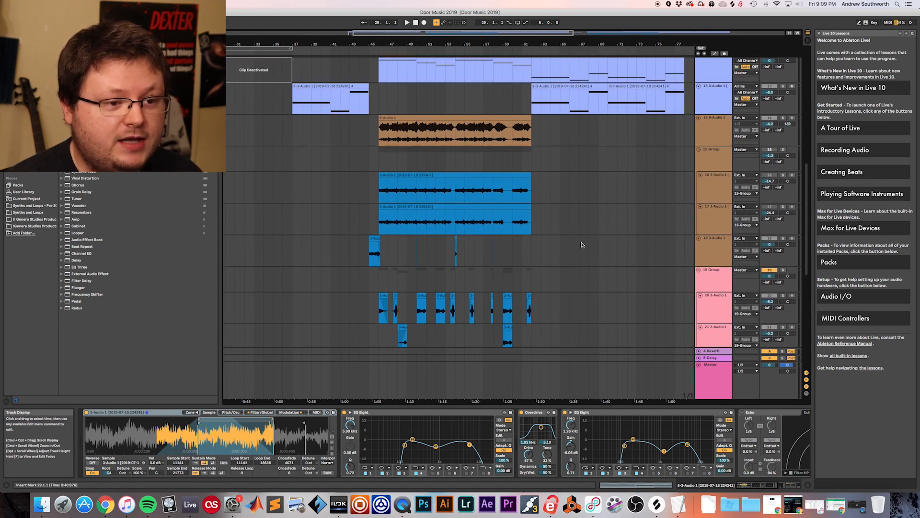
Play the 15 Group in solo from bar 46 and clear its solo after listening.
{"action": "left_click", "coordinate": [784, 149]}
{"action": "left_click", "coordinate": [379, 165]}
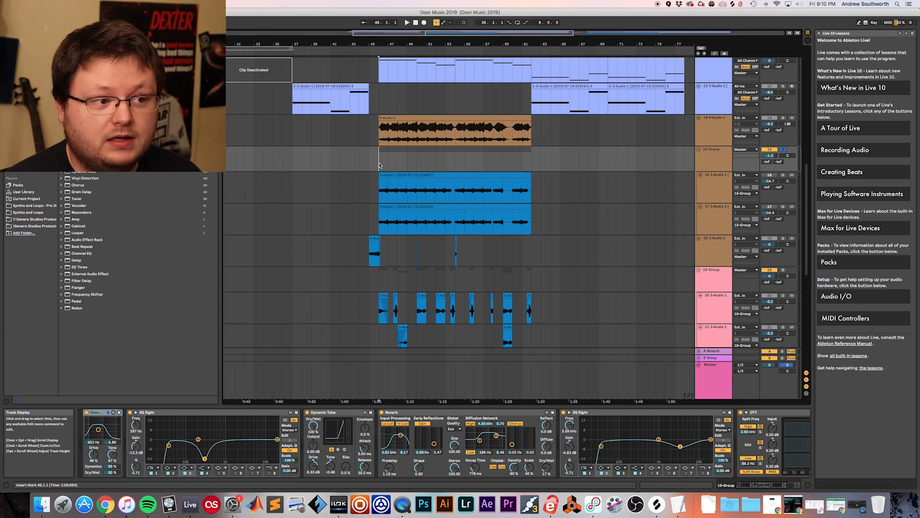
{"action": "key", "text": "space"}
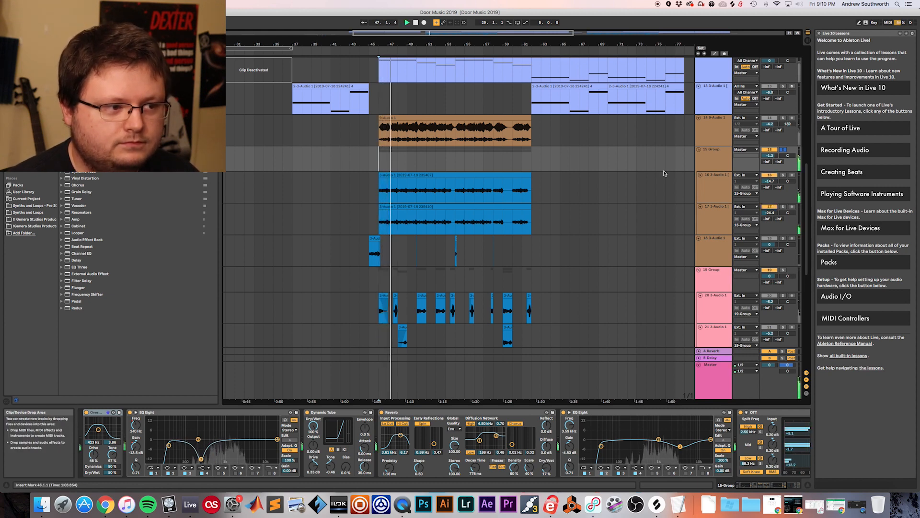
{"action": "key", "text": "space"}
{"action": "left_click", "coordinate": [783, 149]}
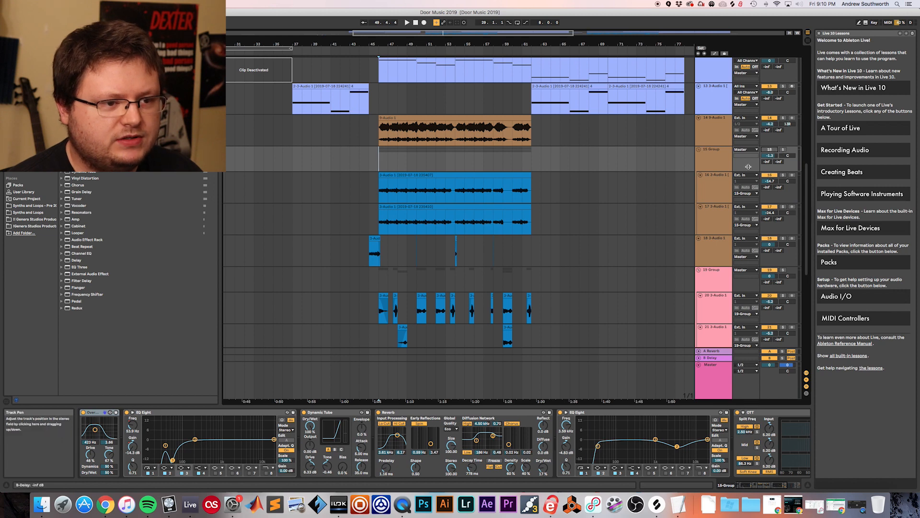
Collapse the 15 Group and solo track 14, with the insert marker at bar 46.
{"action": "left_click", "coordinate": [722, 163]}
{"action": "left_click", "coordinate": [700, 150]}
{"action": "left_click", "coordinate": [711, 132]}
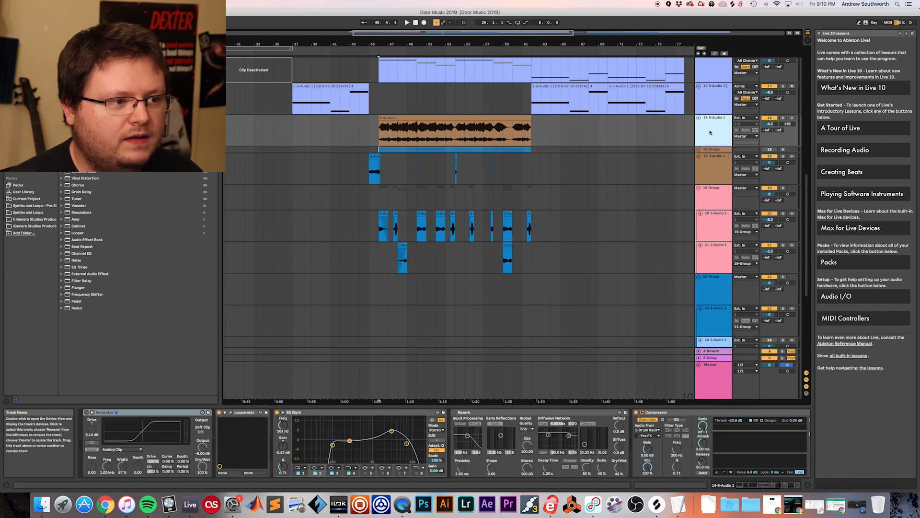
{"action": "left_click", "coordinate": [378, 136]}
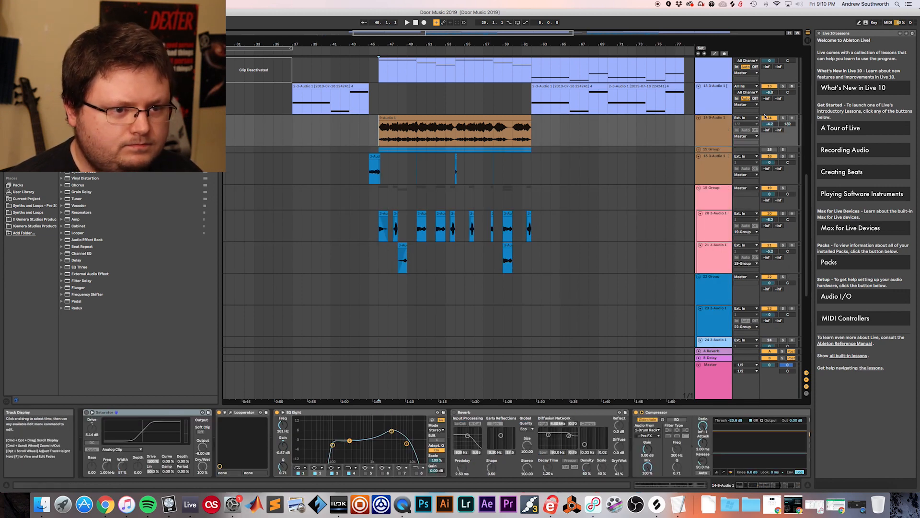
{"action": "left_click", "coordinate": [783, 117]}
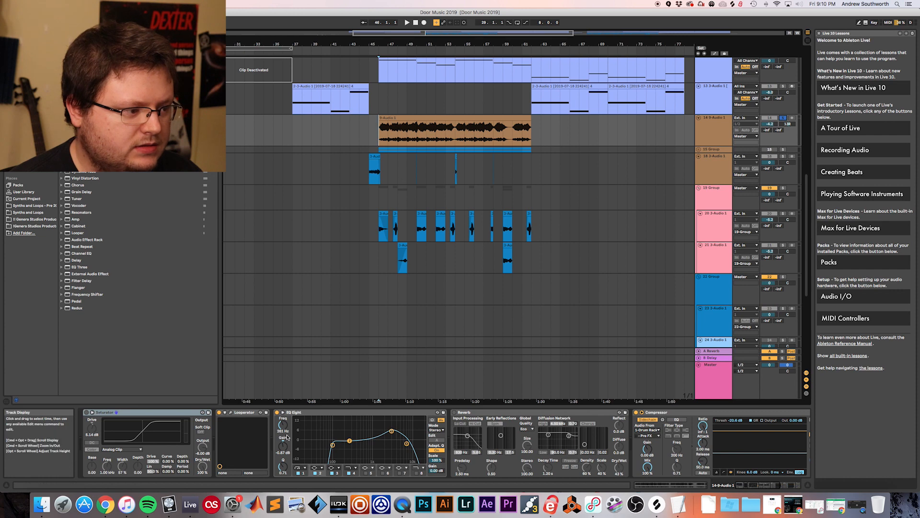
Bypass track 14's effects, including Looperator, EQ Eight, both Compressors and Auto Pan, and play the unprocessed audio from bar 46.
{"action": "left_click", "coordinate": [220, 412]}
{"action": "left_click", "coordinate": [277, 412]}
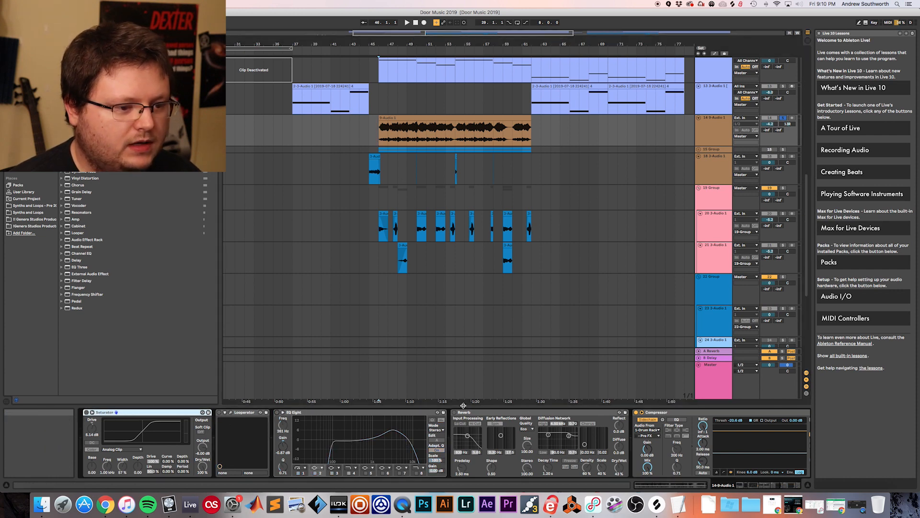
{"action": "left_click", "coordinate": [646, 413]}
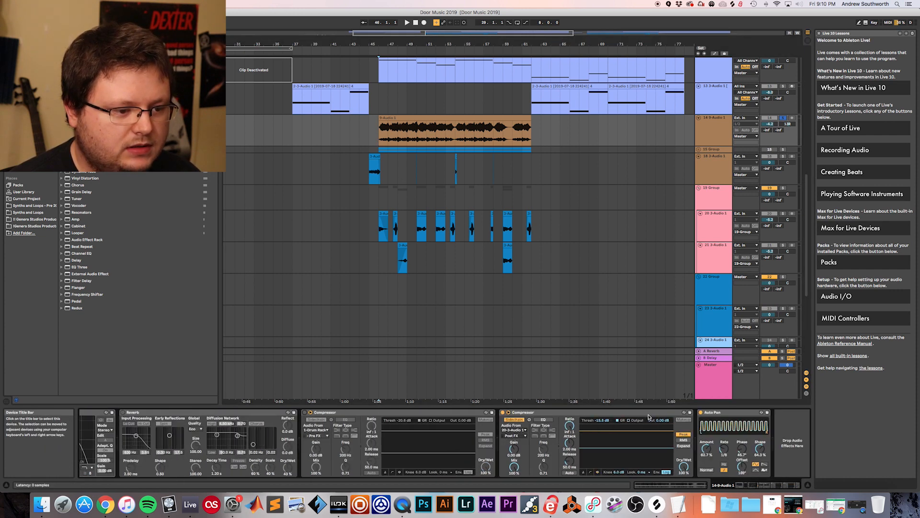
{"action": "left_click", "coordinate": [502, 412]}
{"action": "left_click", "coordinate": [701, 412]}
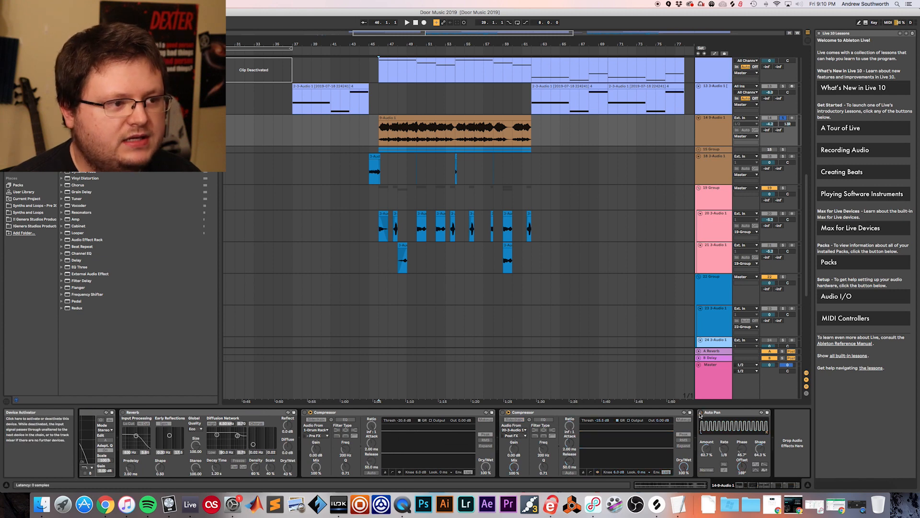
{"action": "left_click", "coordinate": [378, 142]}
{"action": "key", "text": "space"}
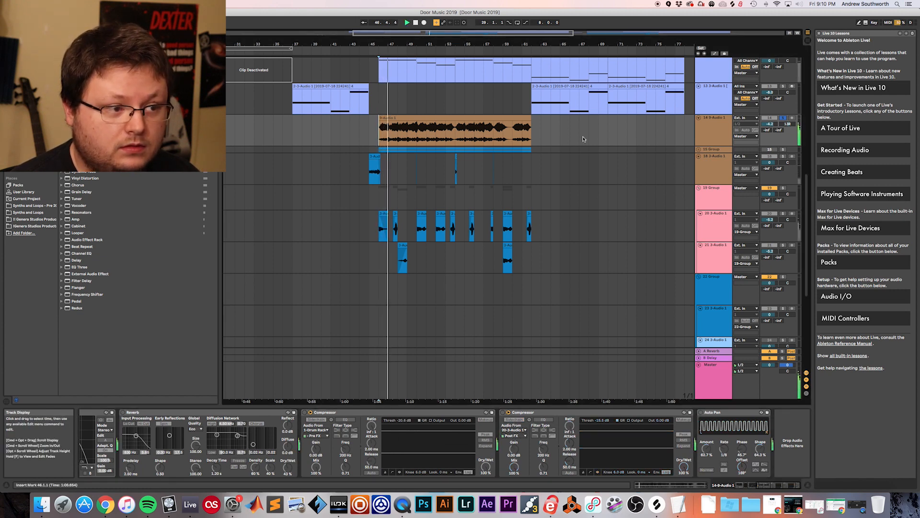
Reactivate all of track 14's bypassed effects from Looperator through the Compressors to Auto Pan.
{"action": "scroll", "coordinate": [514, 431], "scroll_direction": "left", "scroll_amount": 6}
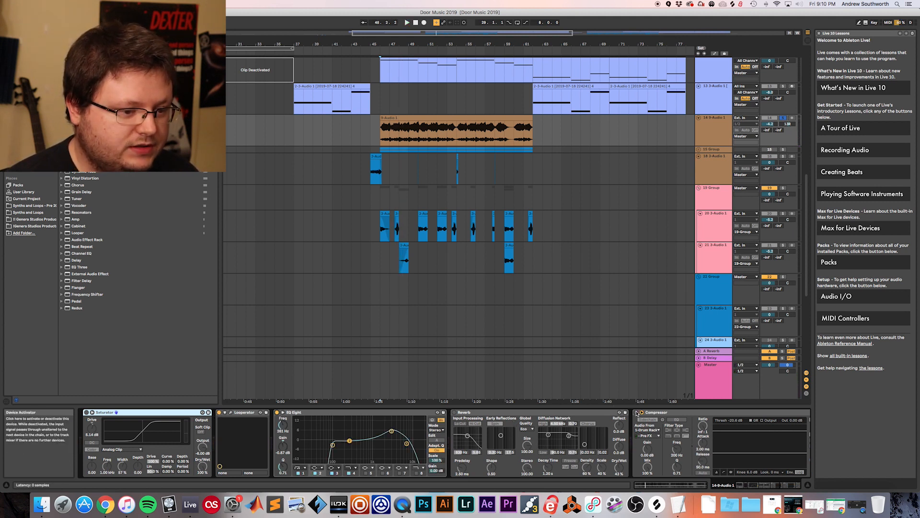
{"action": "scroll", "coordinate": [636, 414], "scroll_direction": "right", "scroll_amount": 3}
{"action": "scroll", "coordinate": [637, 414], "scroll_direction": "right", "scroll_amount": 1}
{"action": "scroll", "coordinate": [653, 414], "scroll_direction": "right", "scroll_amount": 5}
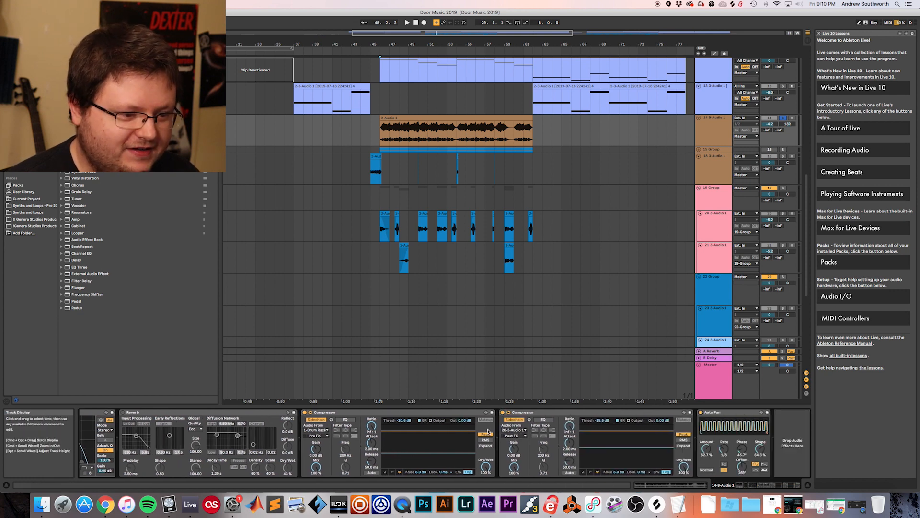
Play track 14 from bar 46 with its effects, examining the Looperator window and the Compressors, and close the plug-in window.
{"action": "scroll", "coordinate": [491, 432], "scroll_direction": "left", "scroll_amount": 8}
{"action": "scroll", "coordinate": [450, 201], "scroll_direction": "left", "scroll_amount": 3}
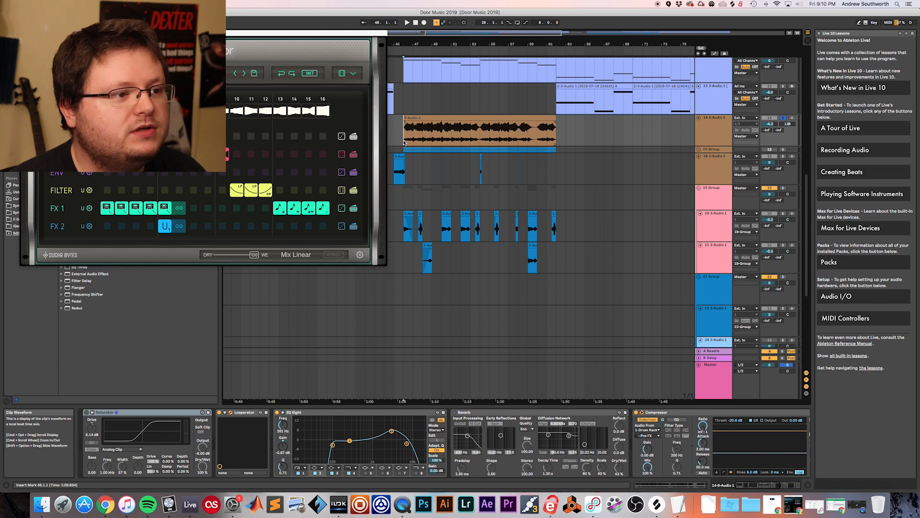
{"action": "key", "text": "space"}
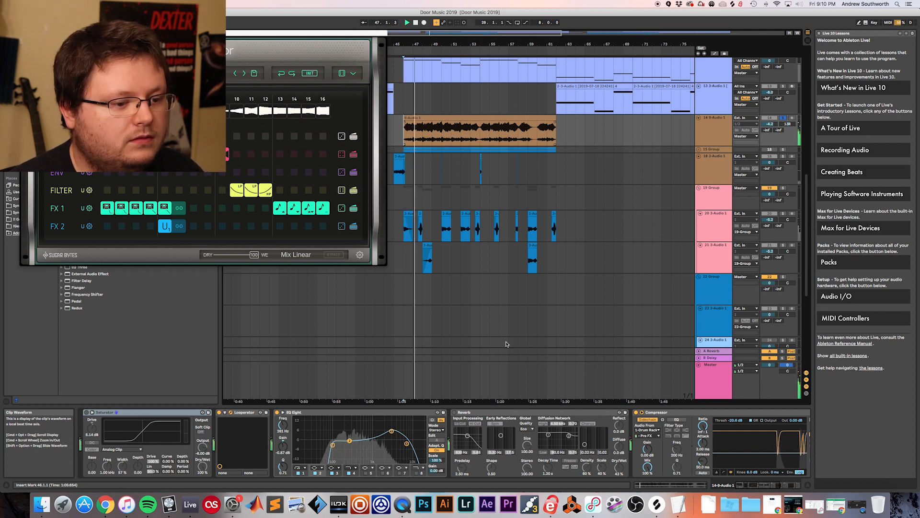
{"action": "scroll", "coordinate": [579, 422], "scroll_direction": "right", "scroll_amount": 5}
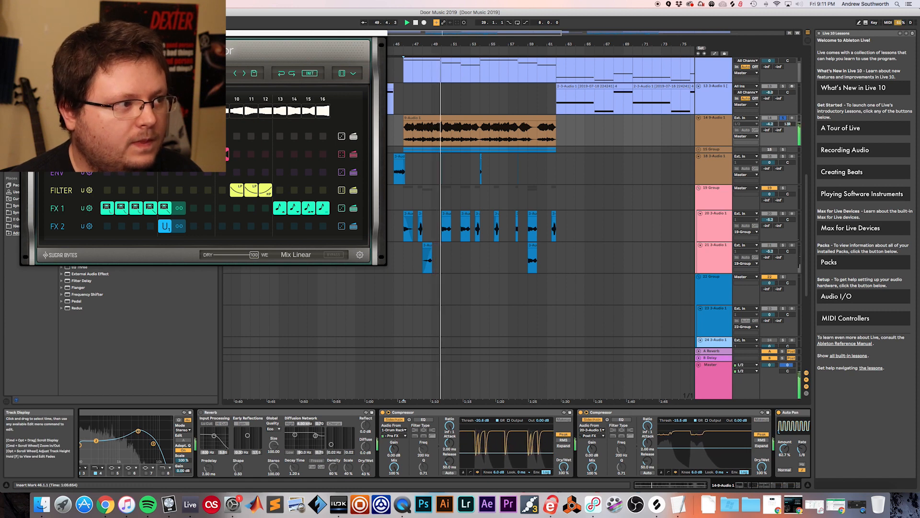
{"action": "left_click", "coordinate": [25, 33]}
{"action": "key", "text": "space"}
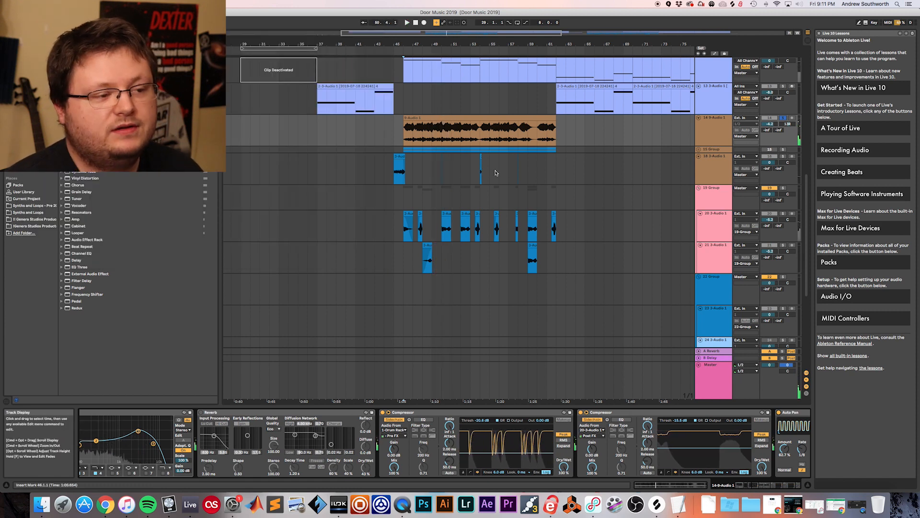
Switch the solo from track 14 to the 19 Group and play its clips from bar 46.
{"action": "left_click", "coordinate": [403, 141]}
{"action": "left_click", "coordinate": [783, 118]}
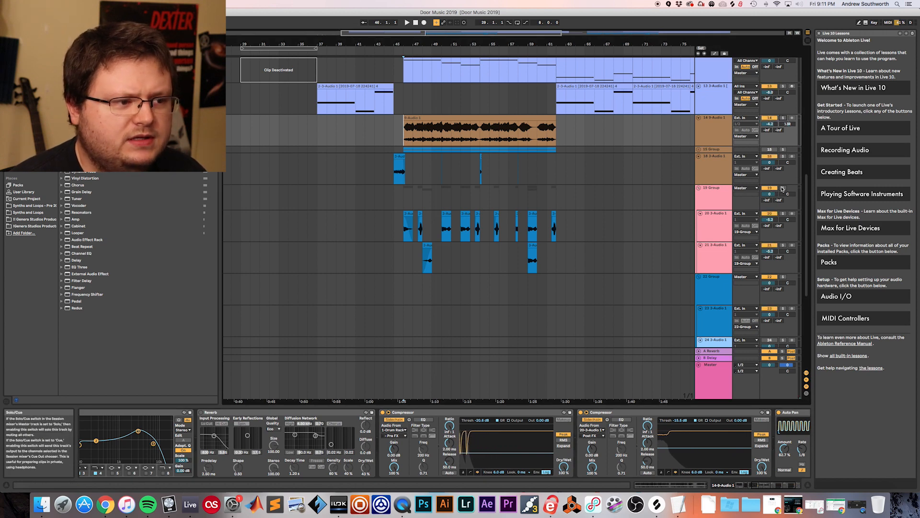
{"action": "left_click", "coordinate": [783, 188]}
{"action": "left_click", "coordinate": [404, 235]}
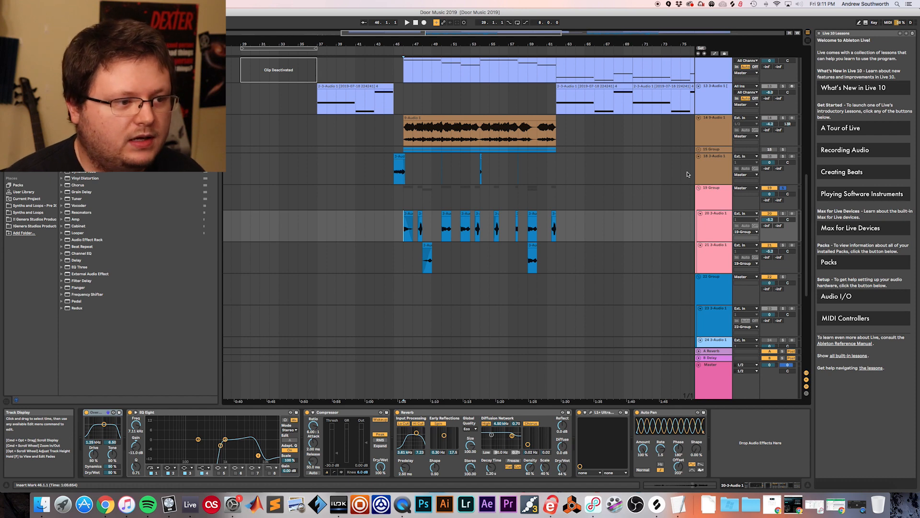
{"action": "key", "text": "space"}
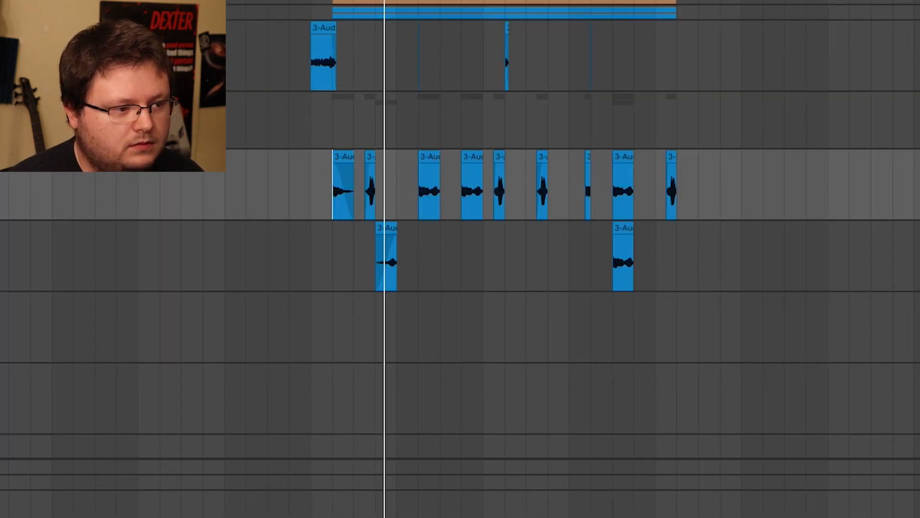
{"action": "key", "text": "space"}
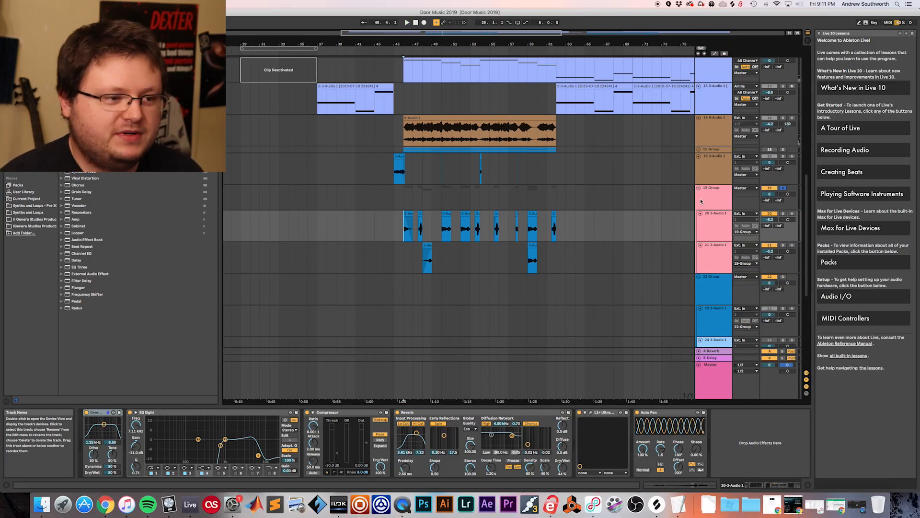
Examine the effect chains of the 19 Group and of track 20 inside it.
{"action": "scroll", "coordinate": [537, 206], "scroll_direction": "up", "scroll_amount": 3}
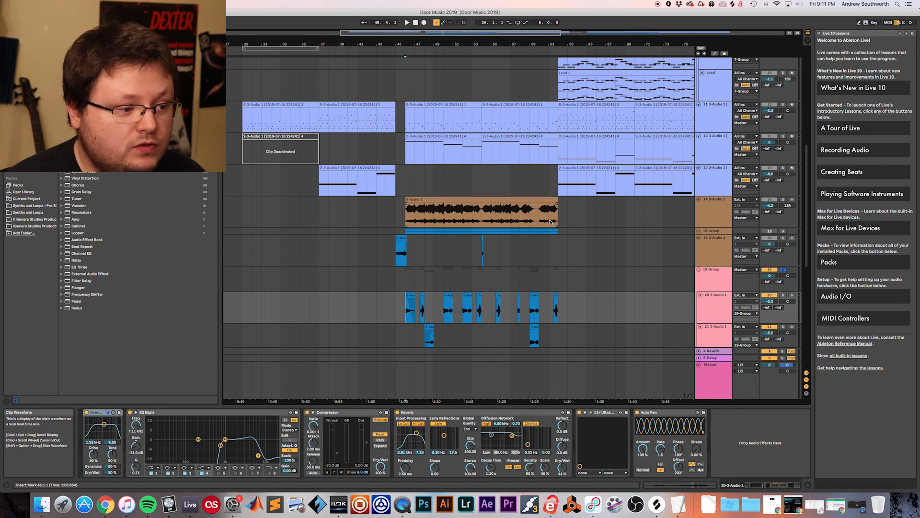
{"action": "left_click", "coordinate": [722, 287]}
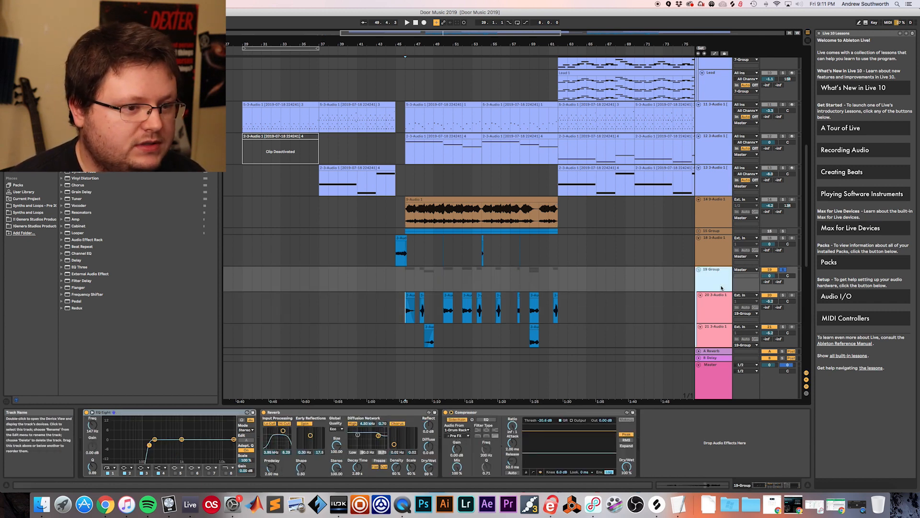
{"action": "left_click", "coordinate": [719, 314]}
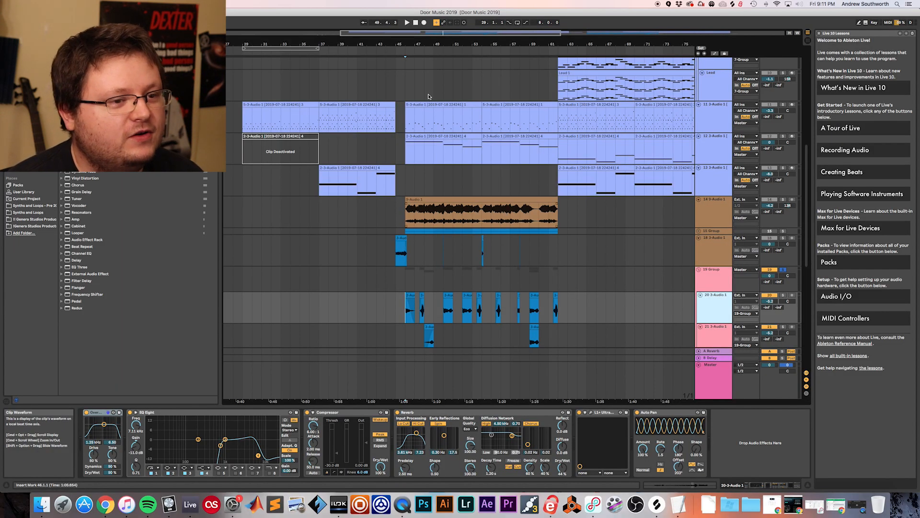
Clear the 19 Group's solo and play the full arrangement from bar 46.
{"action": "scroll", "coordinate": [430, 120], "scroll_direction": "up", "scroll_amount": 6}
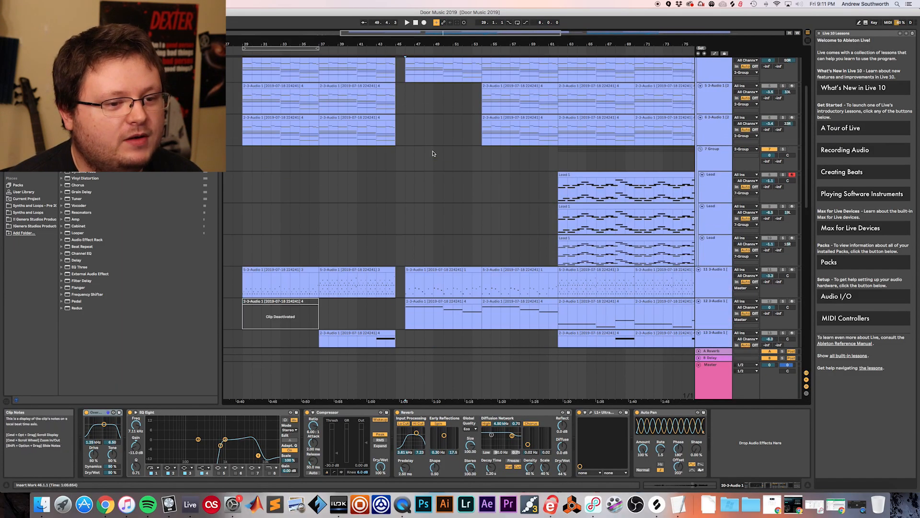
{"action": "scroll", "coordinate": [435, 151], "scroll_direction": "down", "scroll_amount": 5}
{"action": "left_click", "coordinate": [784, 295]}
{"action": "left_click", "coordinate": [785, 295]}
{"action": "scroll", "coordinate": [544, 181], "scroll_direction": "up", "scroll_amount": 6}
{"action": "scroll", "coordinate": [544, 181], "scroll_direction": "right", "scroll_amount": 6}
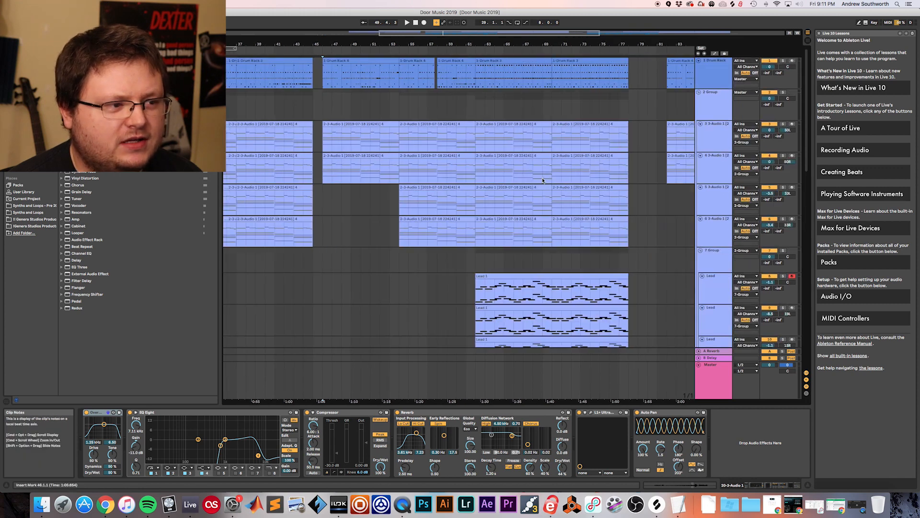
{"action": "scroll", "coordinate": [545, 181], "scroll_direction": "left", "scroll_amount": 5}
{"action": "left_click", "coordinate": [364, 80]}
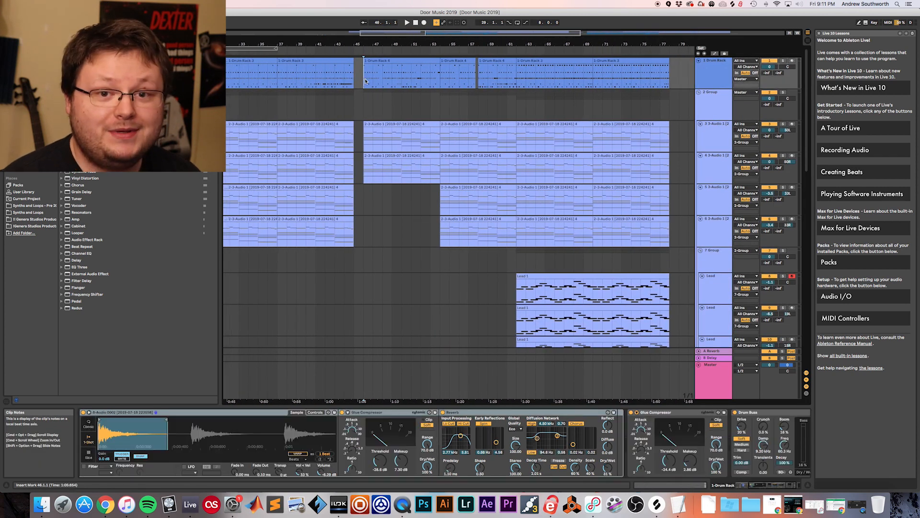
{"action": "key", "text": "space"}
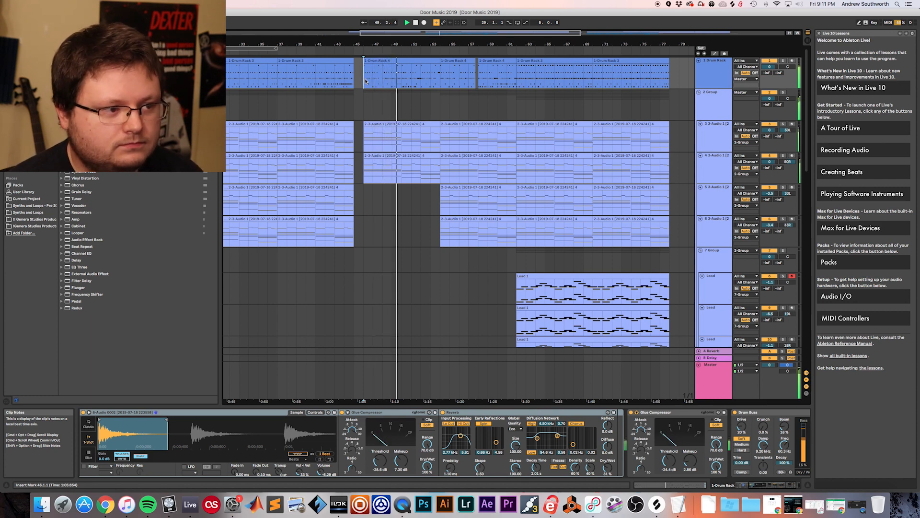
{"action": "key", "text": "space"}
Show track 12's devices, solo track 11 and examine its chain from the Sampler through Echo, Reverb and Compressor to Auto Pan.
{"action": "scroll", "coordinate": [455, 167], "scroll_direction": "down", "scroll_amount": 8}
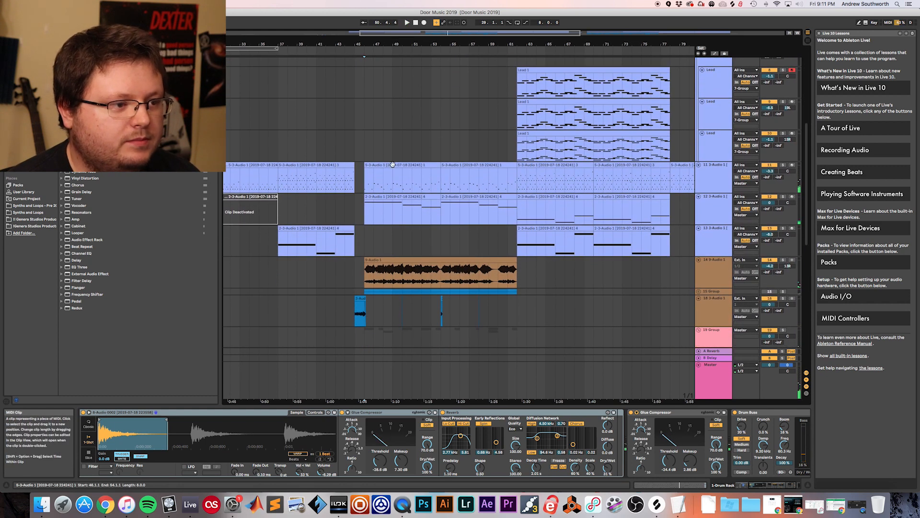
{"action": "left_click_drag", "start_coordinate": [441, 211], "coordinate": [365, 211]}
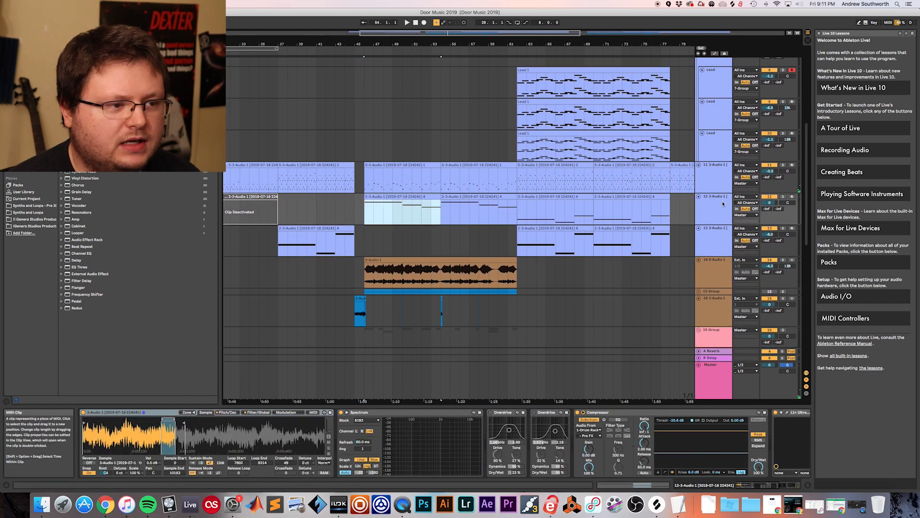
{"action": "left_click", "coordinate": [422, 166]}
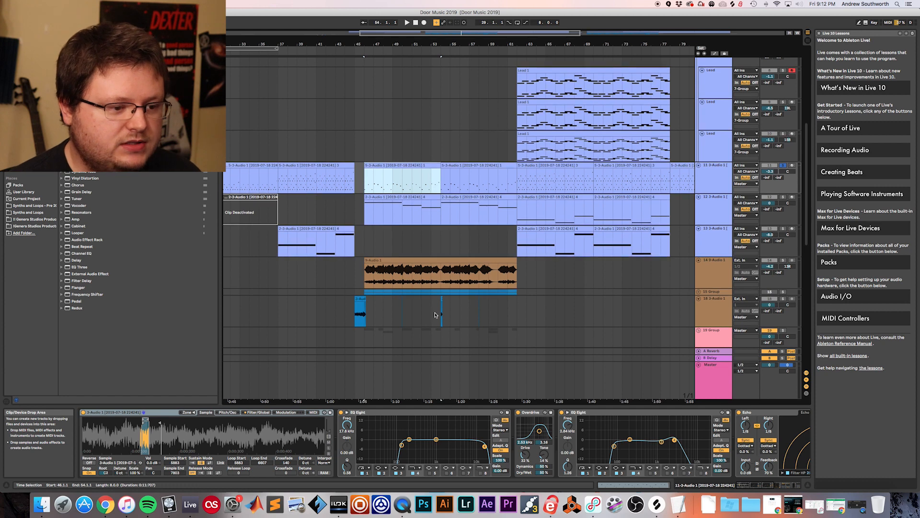
{"action": "scroll", "coordinate": [434, 431], "scroll_direction": "down", "scroll_amount": 10}
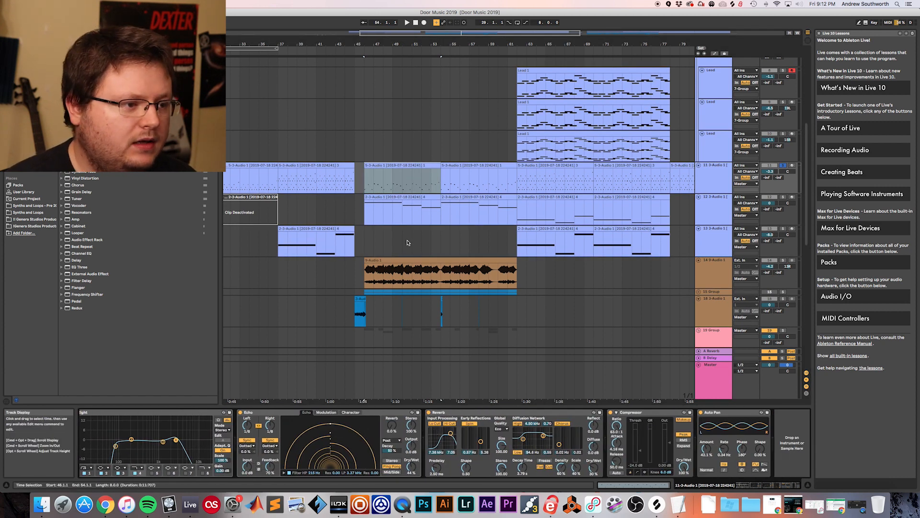
Play the soloed track 11 from the clip starting at bar 46 and stop after a short listen.
{"action": "left_click", "coordinate": [373, 190]}
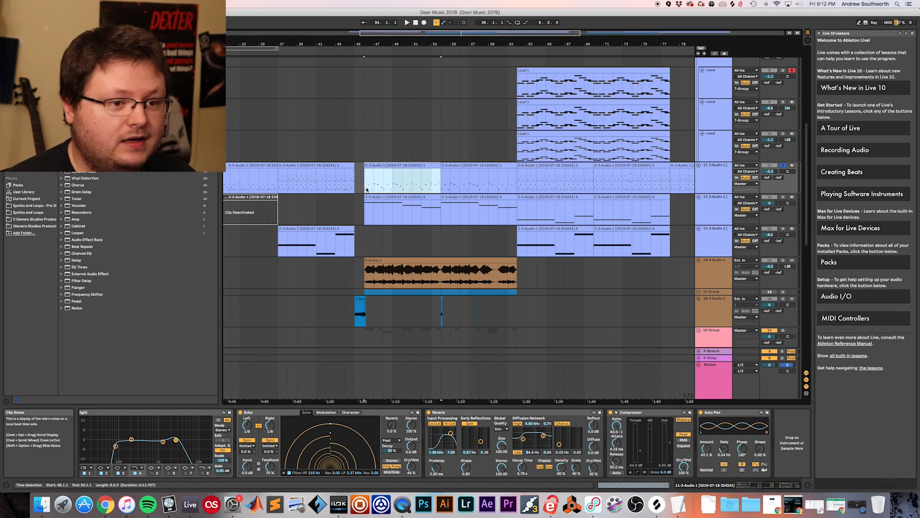
{"action": "key", "text": "space"}
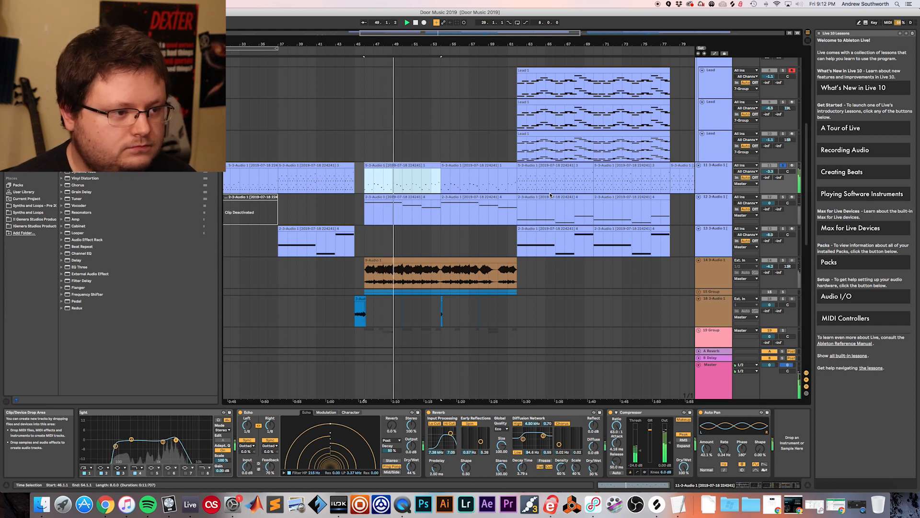
{"action": "key", "text": "space"}
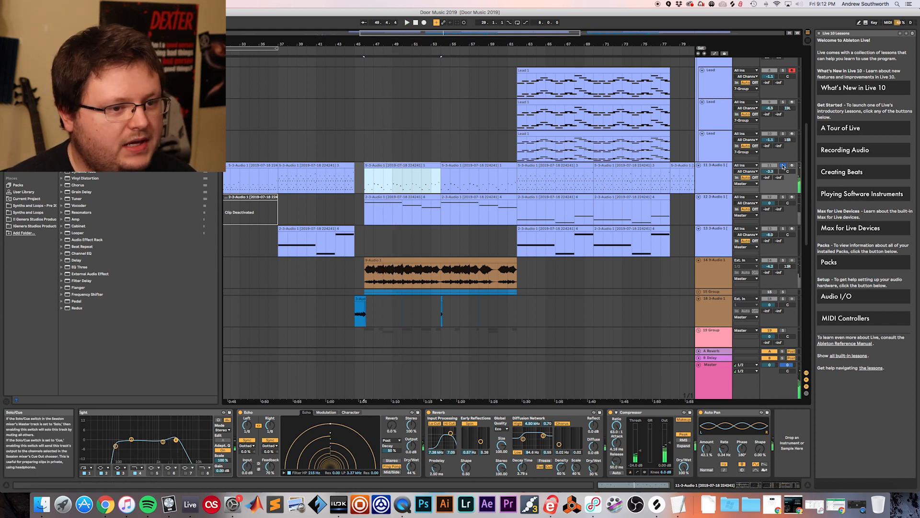
Clear track 11's solo, show track 12's device chain, solo track 12 and play it from bar 46.
{"action": "left_click", "coordinate": [767, 195]}
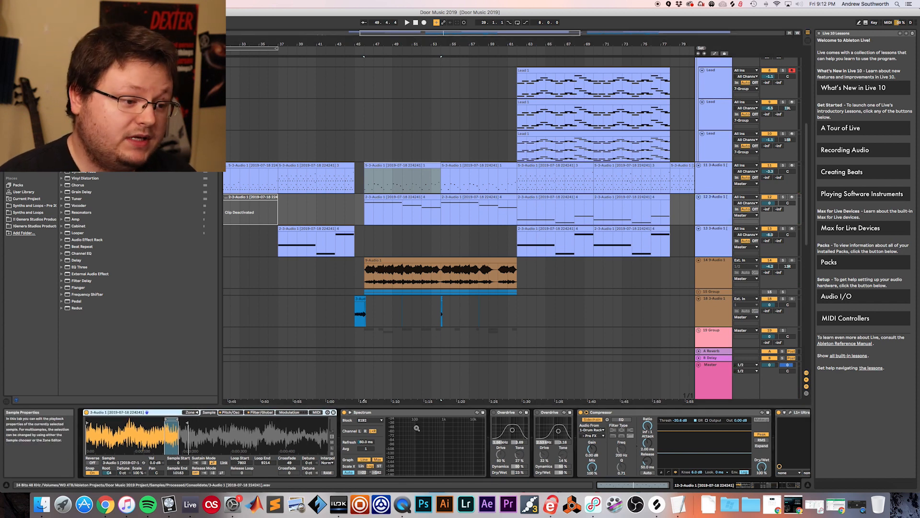
{"action": "scroll", "coordinate": [327, 421], "scroll_direction": "right", "scroll_amount": 8}
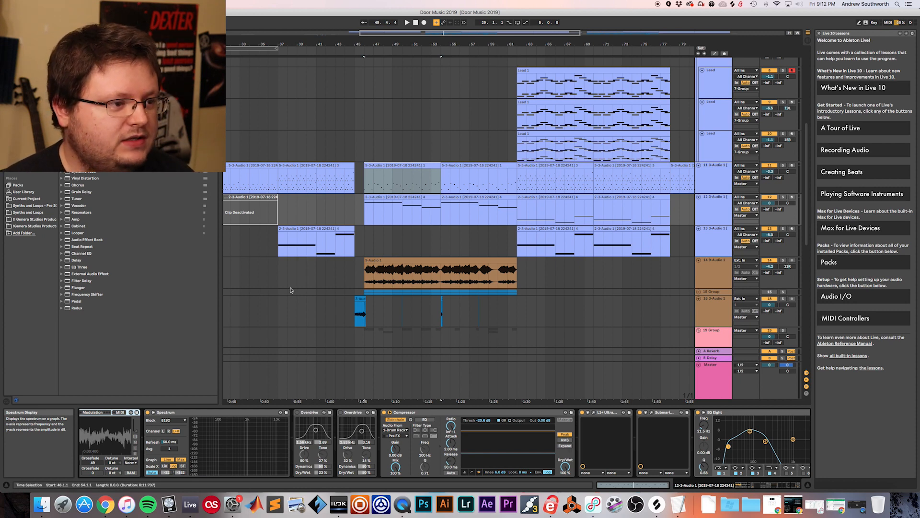
{"action": "left_click", "coordinate": [365, 219]}
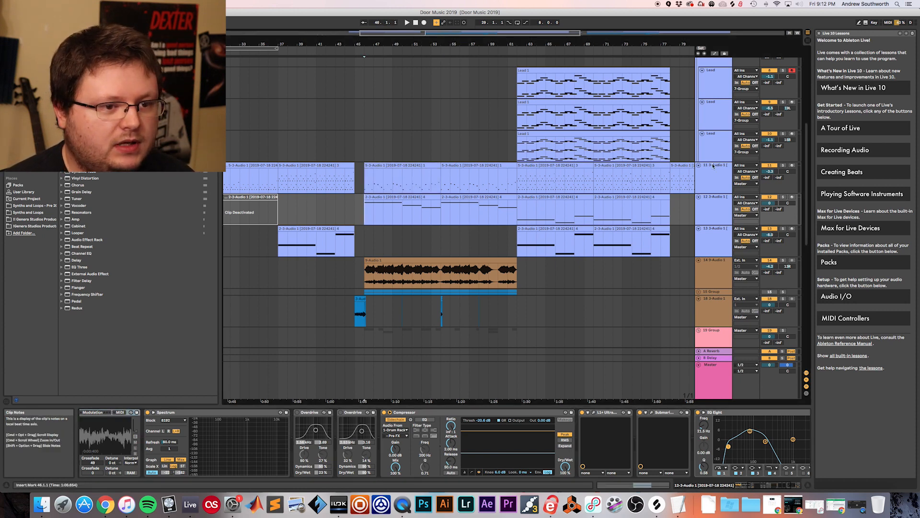
{"action": "key", "text": "space"}
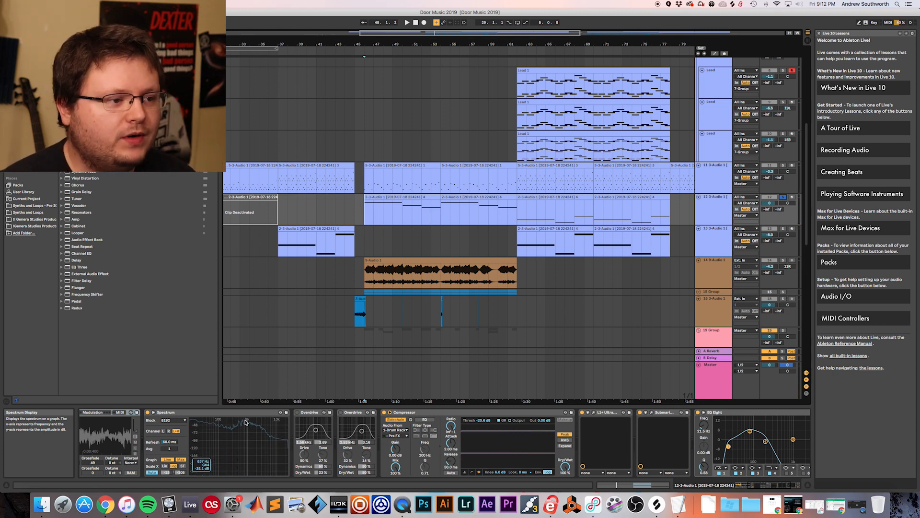
{"action": "key", "text": "space"}
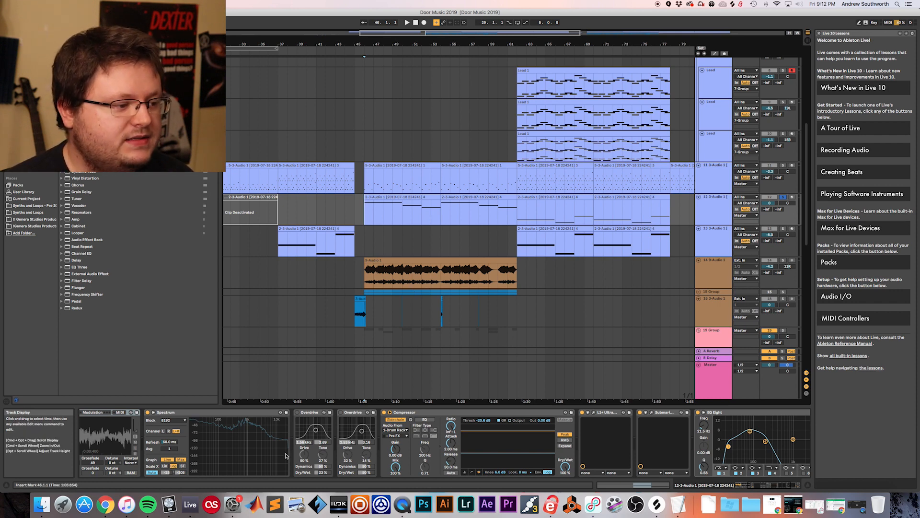
Examine the rest of track 12's chain and the Submarine plug-in's settings in its own window.
{"action": "scroll", "coordinate": [280, 448], "scroll_direction": "right", "scroll_amount": 5}
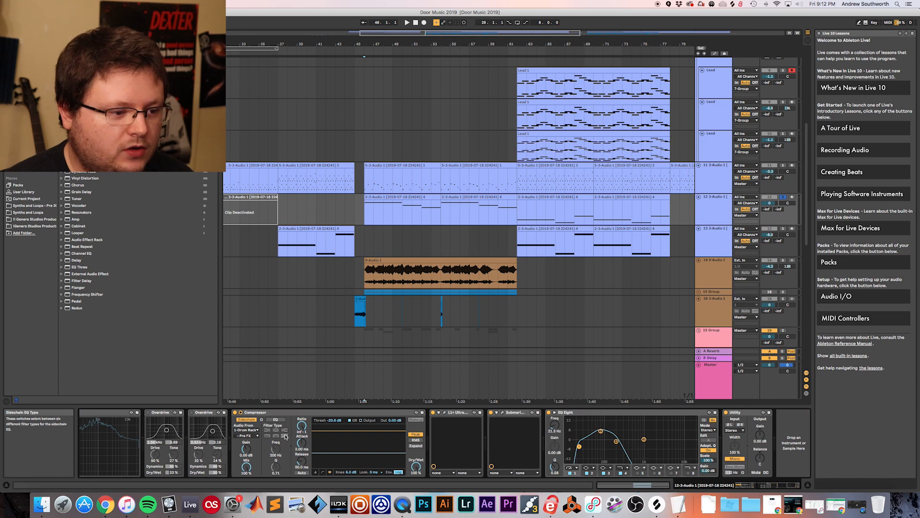
{"action": "left_click", "coordinate": [501, 413]}
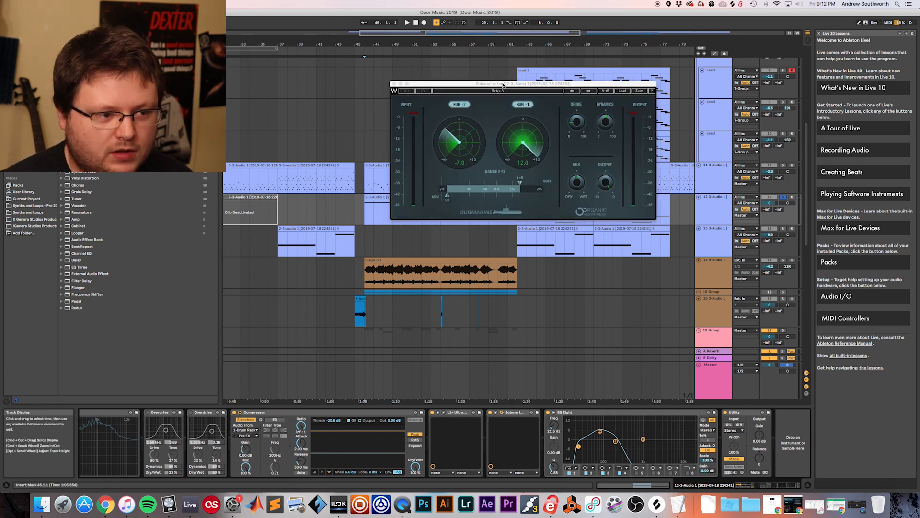
{"action": "left_click_drag", "start_coordinate": [503, 84], "coordinate": [528, 87]}
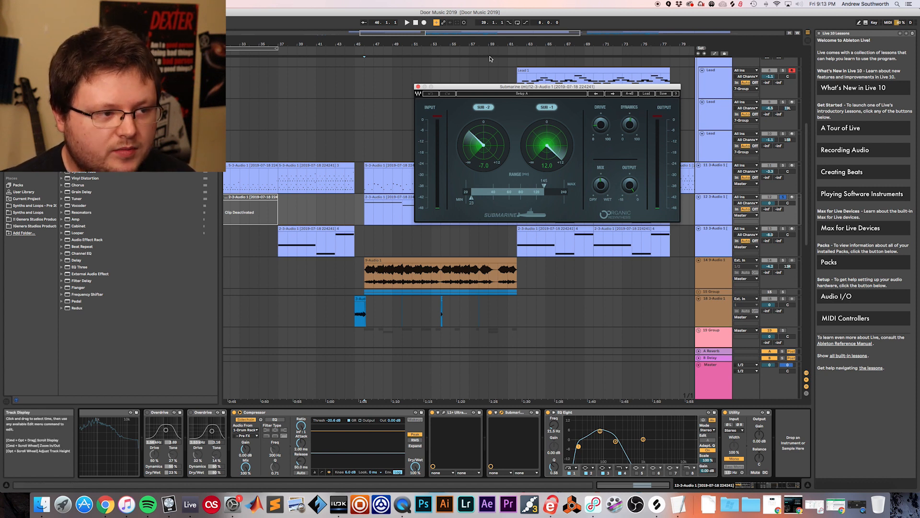
{"action": "left_click", "coordinate": [418, 87]}
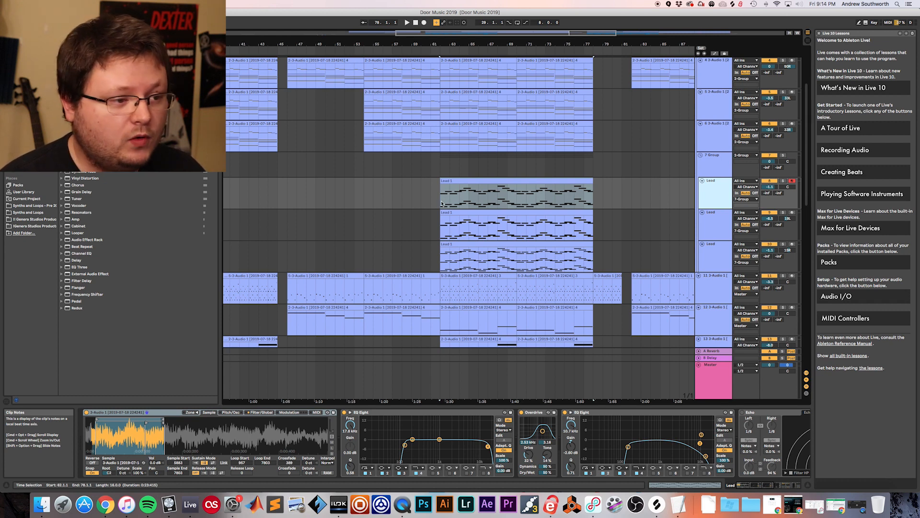
Examine the first Lead track's chain through to Auto Pan and its Sampler's modulation and pitch settings.
{"action": "left_click", "coordinate": [442, 204]}
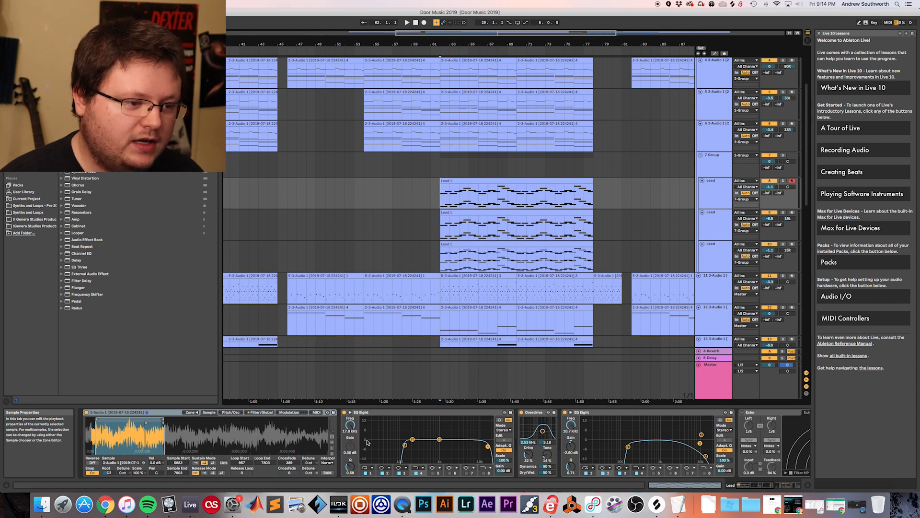
{"action": "scroll", "coordinate": [367, 441], "scroll_direction": "right", "scroll_amount": 3}
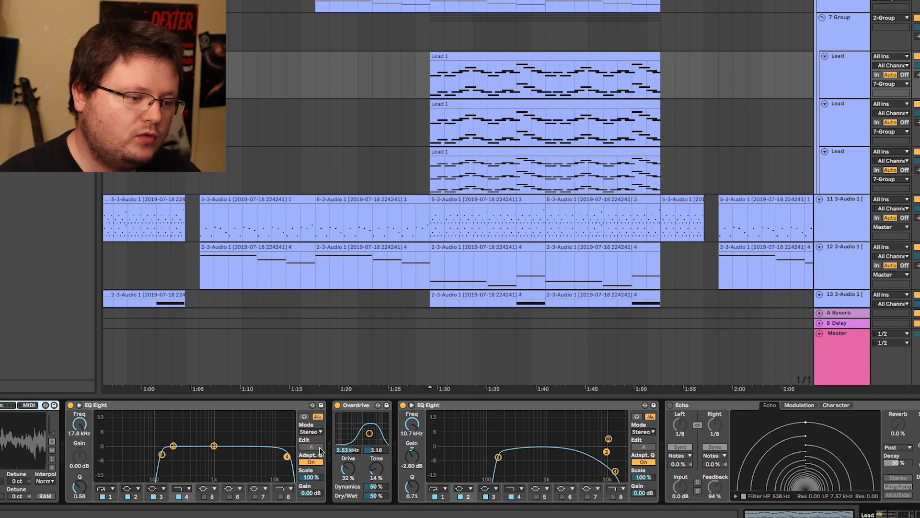
{"action": "scroll", "coordinate": [320, 450], "scroll_direction": "right", "scroll_amount": 10}
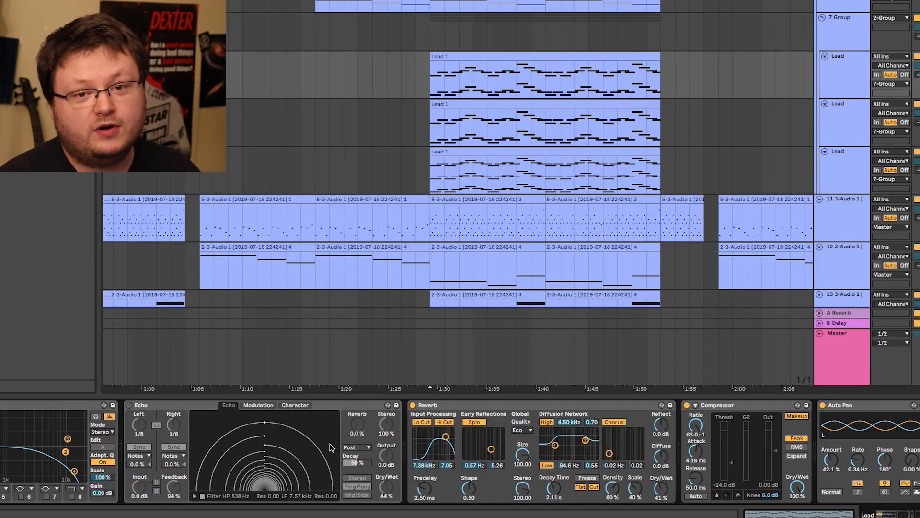
{"action": "scroll", "coordinate": [334, 431], "scroll_direction": "left", "scroll_amount": 10}
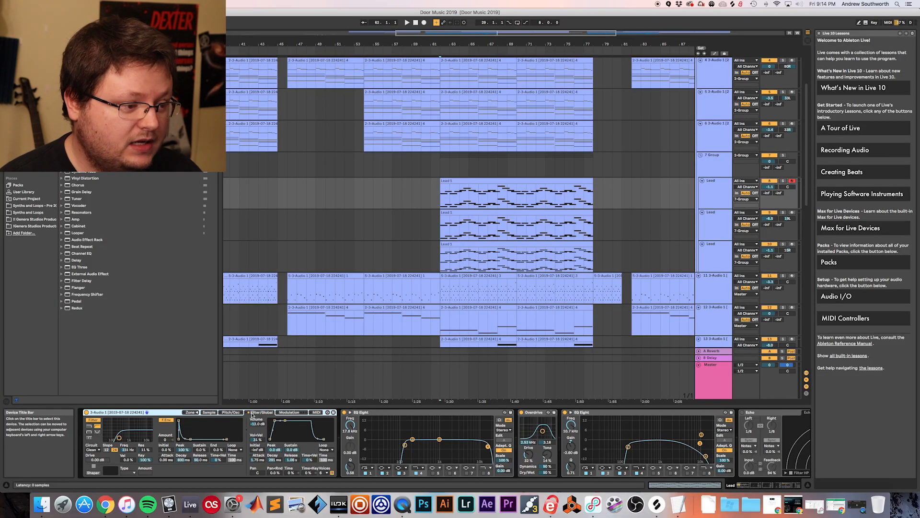
{"action": "left_click", "coordinate": [289, 412]}
{"action": "left_click", "coordinate": [224, 413]}
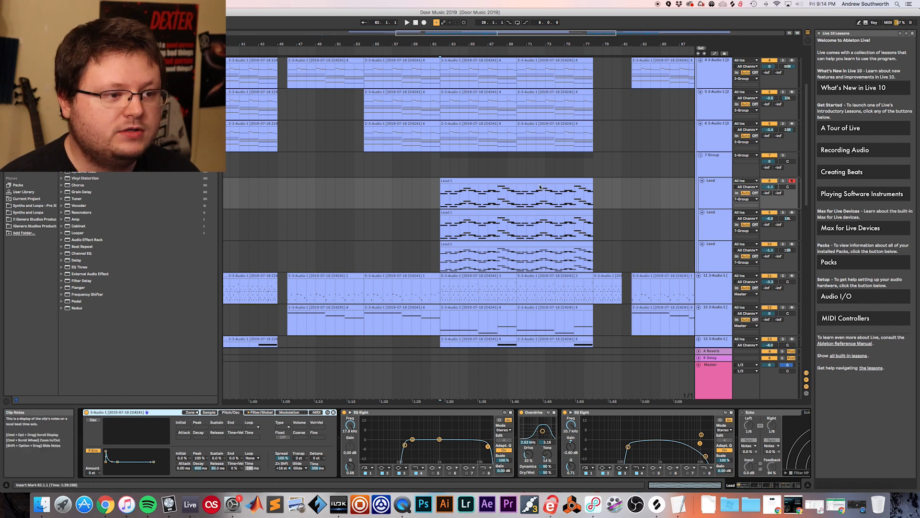
Show the notes of the first Lead track's clip, solo that track and play it from bar 62.
{"action": "double_click", "coordinate": [455, 181]}
{"action": "left_click", "coordinate": [710, 195]}
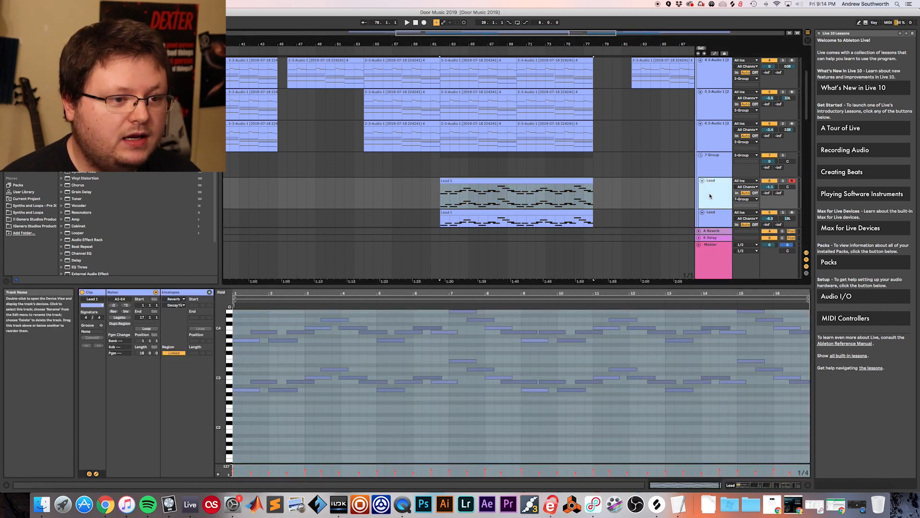
{"action": "scroll", "coordinate": [709, 195], "scroll_direction": "down", "scroll_amount": 5}
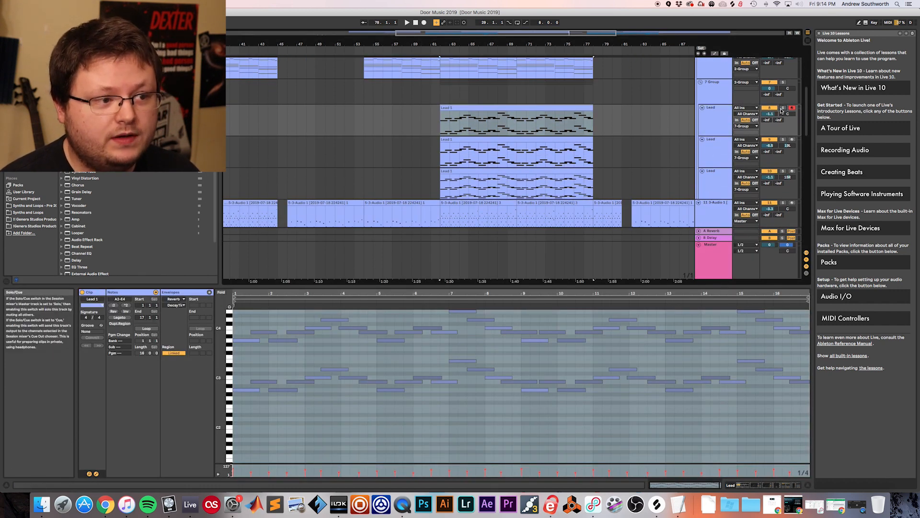
{"action": "left_click", "coordinate": [442, 135]}
{"action": "left_click", "coordinate": [442, 131]}
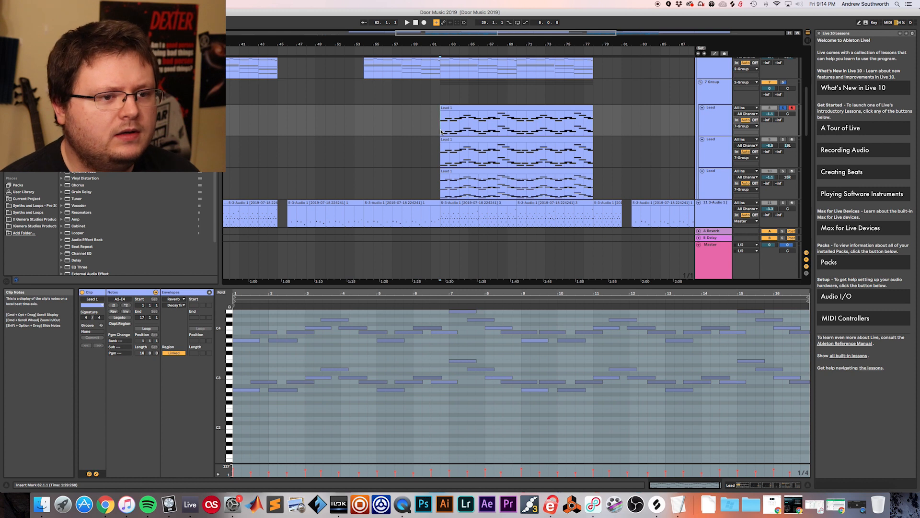
{"action": "key", "text": "space"}
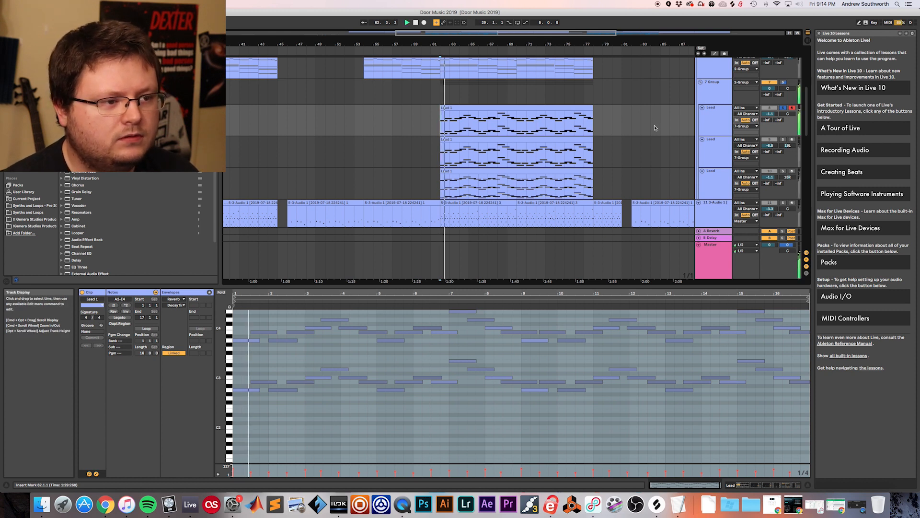
Solo the second and the third Lead track in turn, playing each from bar 62.
{"action": "left_click", "coordinate": [719, 148]}
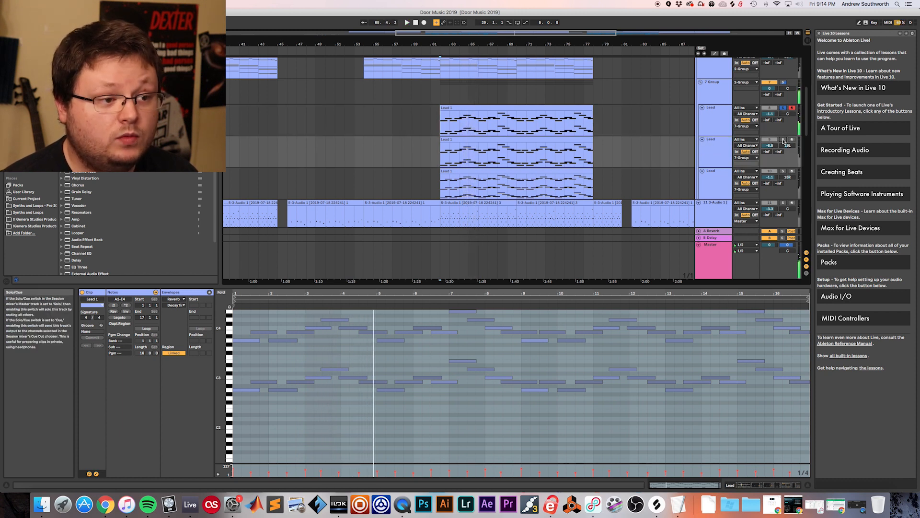
{"action": "key", "text": "space"}
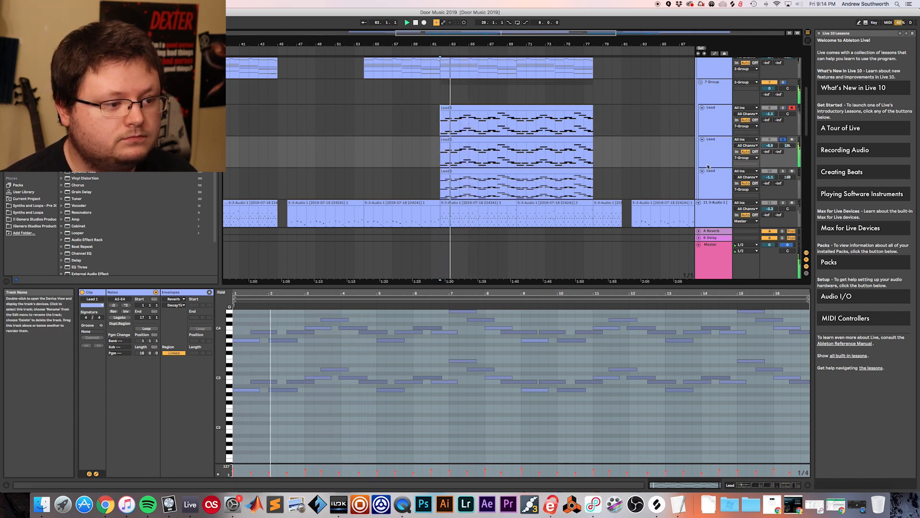
{"action": "key", "text": "space"}
{"action": "left_click", "coordinate": [783, 139]}
{"action": "left_click", "coordinate": [783, 172]}
{"action": "key", "text": "space"}
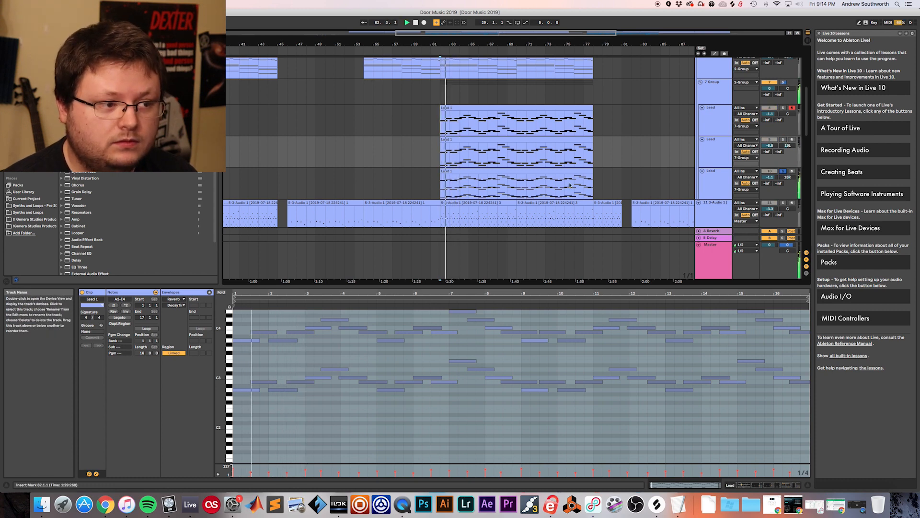
{"action": "scroll", "coordinate": [549, 178], "scroll_direction": "down", "scroll_amount": 2}
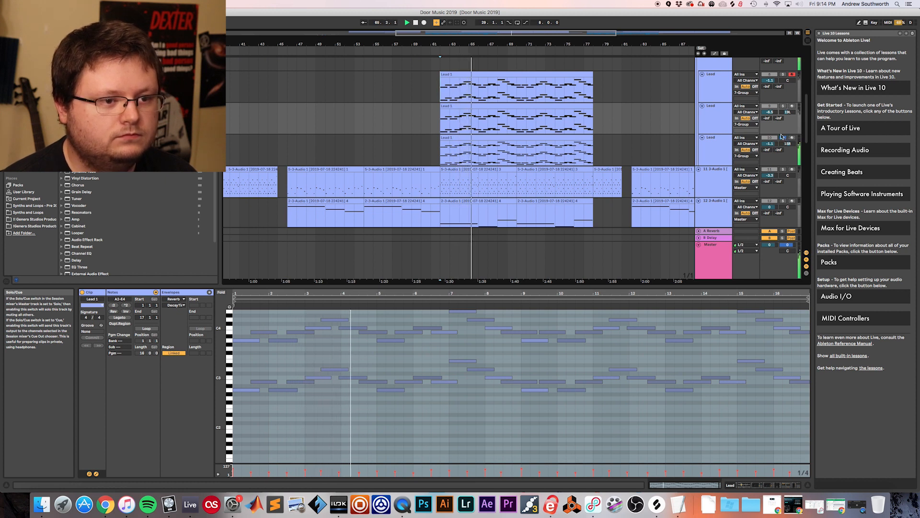
{"action": "key", "text": "space"}
Solo all three Lead tracks together, play them from bar 62 and clear their solo.
{"action": "left_click", "coordinate": [715, 74]}
{"action": "left_click", "coordinate": [715, 138], "text": "shift"}
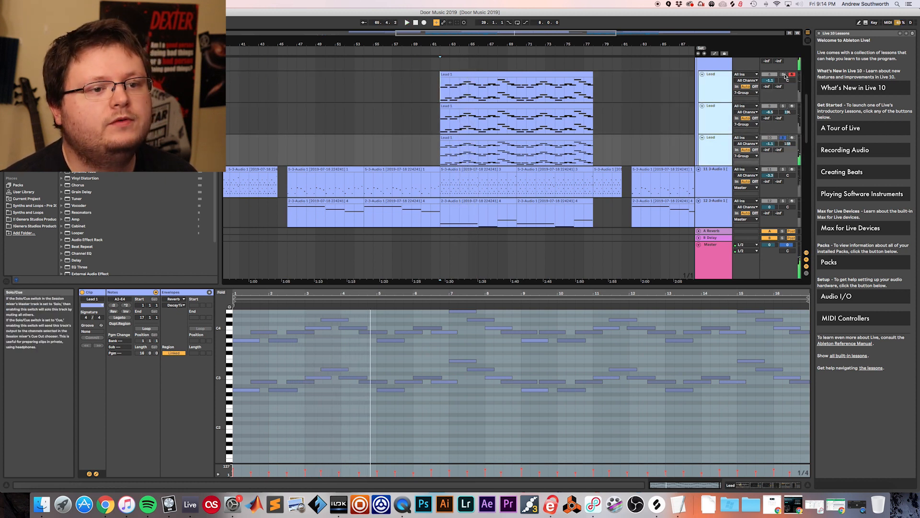
{"action": "left_click", "coordinate": [785, 75]}
{"action": "key", "text": "space"}
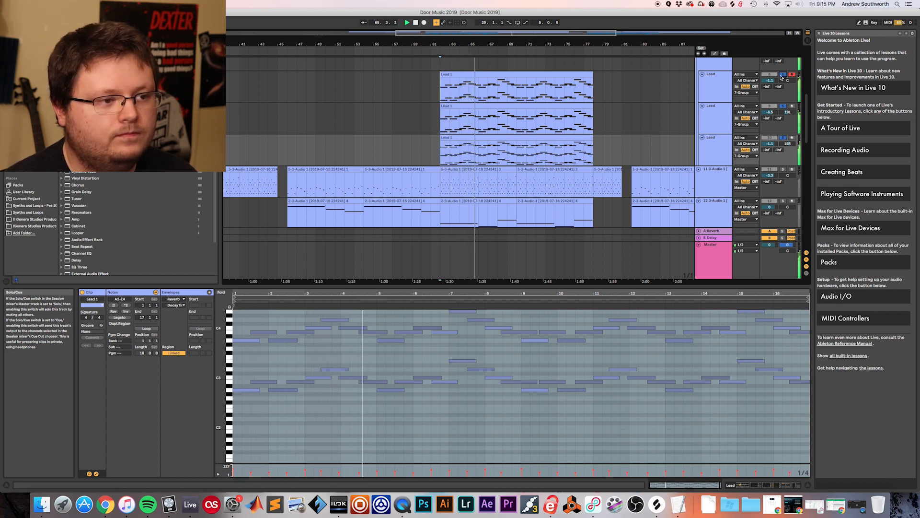
{"action": "key", "text": "space"}
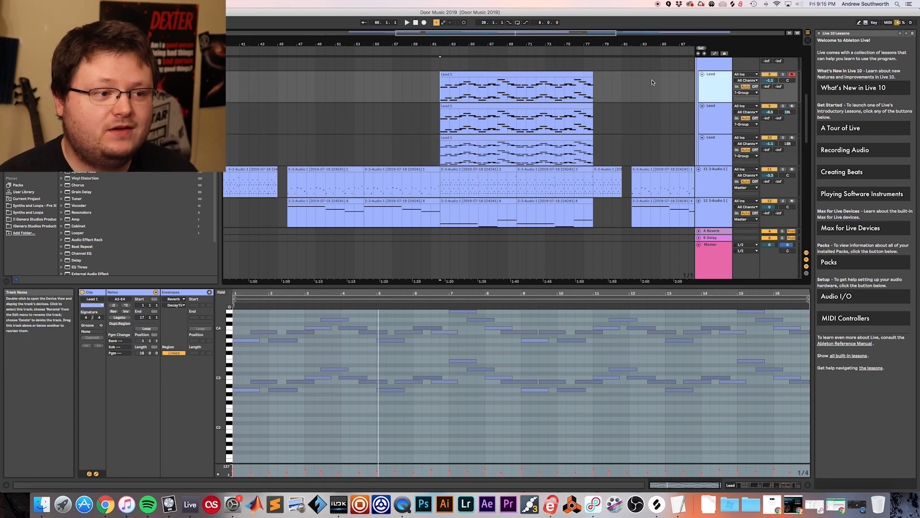
Play the full arrangement from the start of the Lead clips at bar 62.
{"action": "scroll", "coordinate": [652, 83], "scroll_direction": "left", "scroll_amount": 4}
{"action": "left_click", "coordinate": [534, 94]}
{"action": "scroll", "coordinate": [534, 94], "scroll_direction": "left", "scroll_amount": 1}
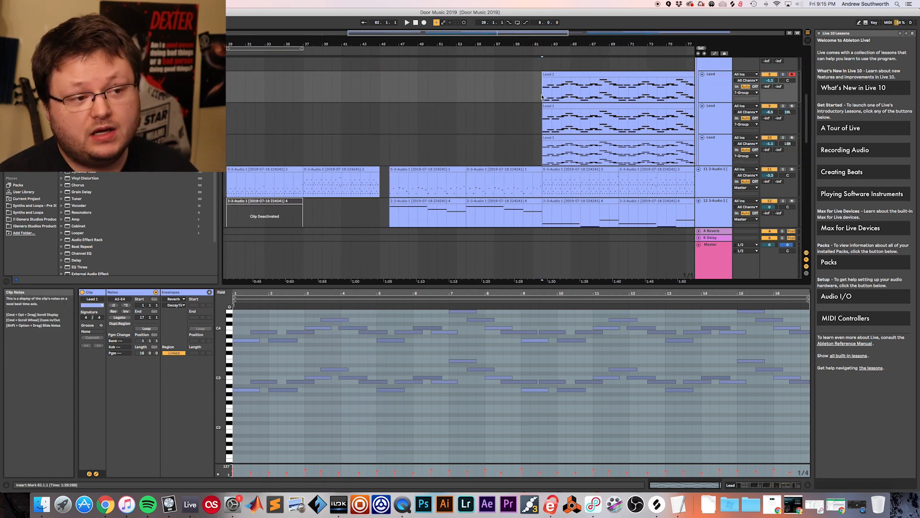
{"action": "scroll", "coordinate": [542, 98], "scroll_direction": "up", "scroll_amount": 3}
{"action": "scroll", "coordinate": [542, 97], "scroll_direction": "right", "scroll_amount": 2}
{"action": "scroll", "coordinate": [543, 97], "scroll_direction": "down", "scroll_amount": 2}
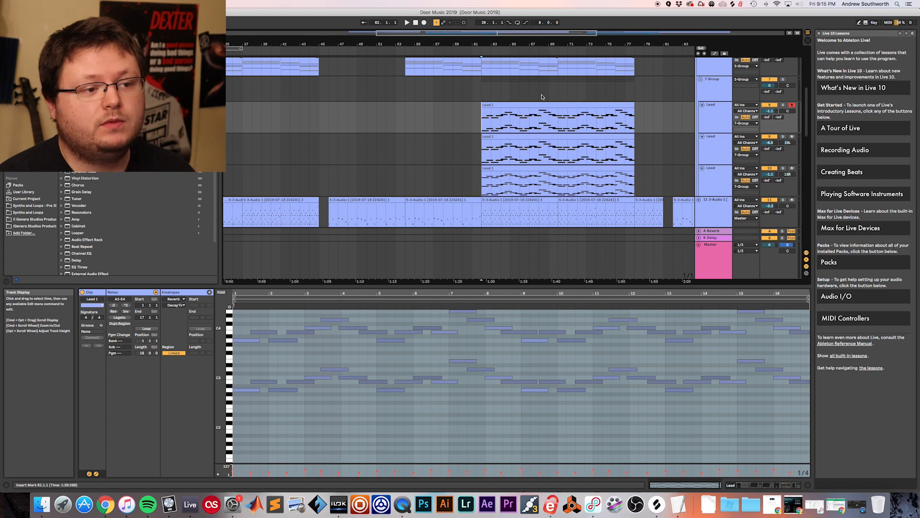
{"action": "key", "text": "space"}
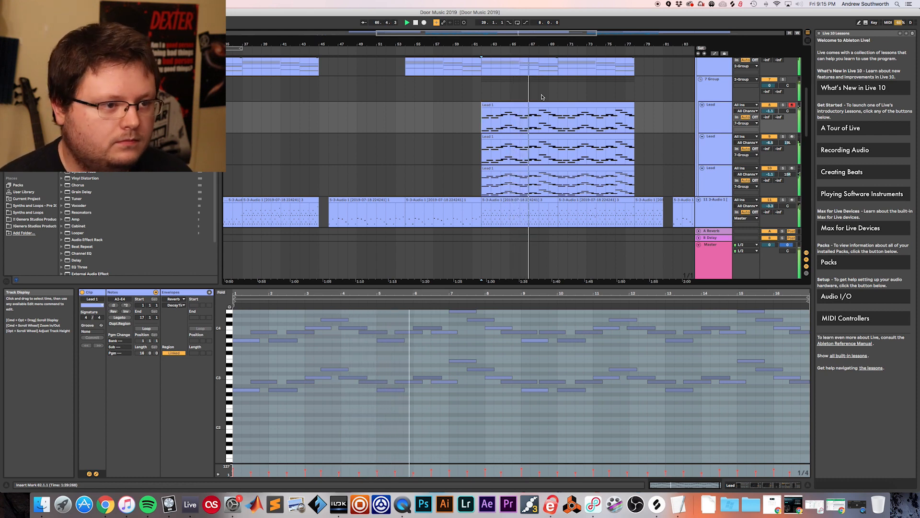
{"action": "scroll", "coordinate": [542, 97], "scroll_direction": "down", "scroll_amount": 3}
{"action": "key", "text": "space"}
Show track 11's devices, solo the track and play it from bar 62.
{"action": "left_click", "coordinate": [701, 127]}
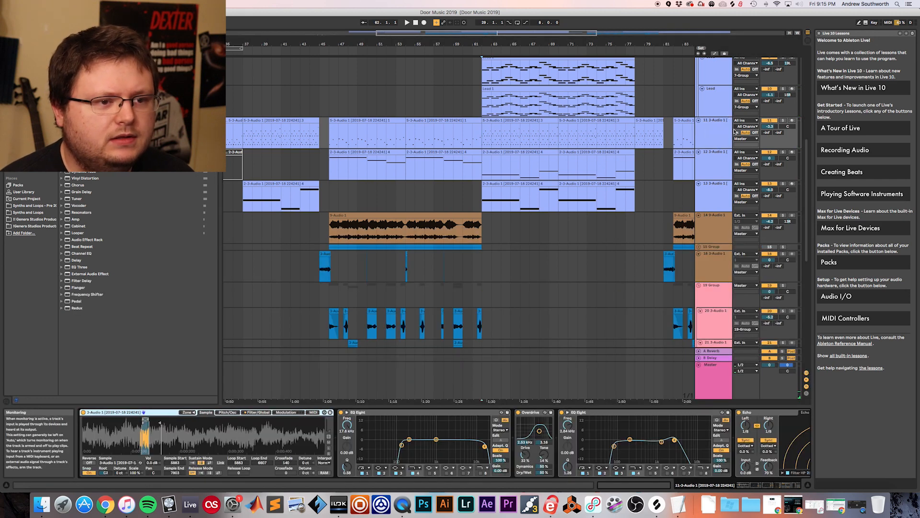
{"action": "left_click", "coordinate": [783, 121]}
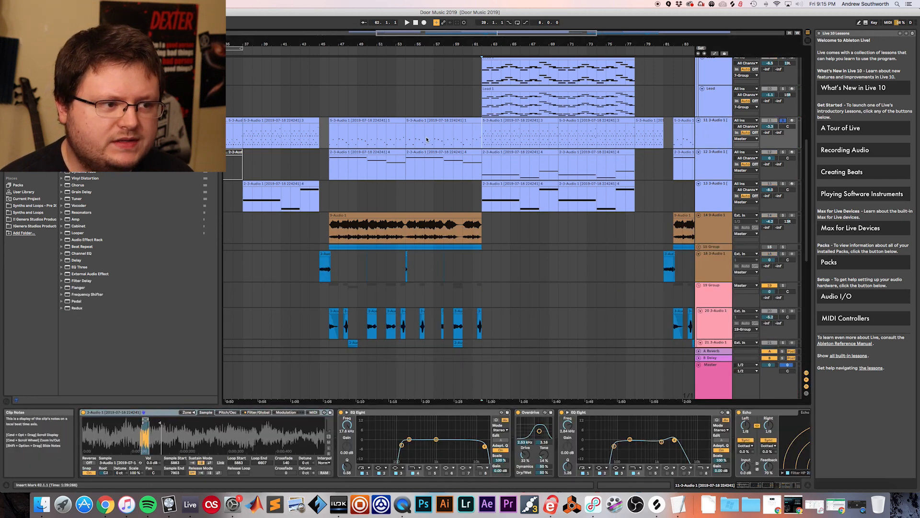
{"action": "key", "text": "space"}
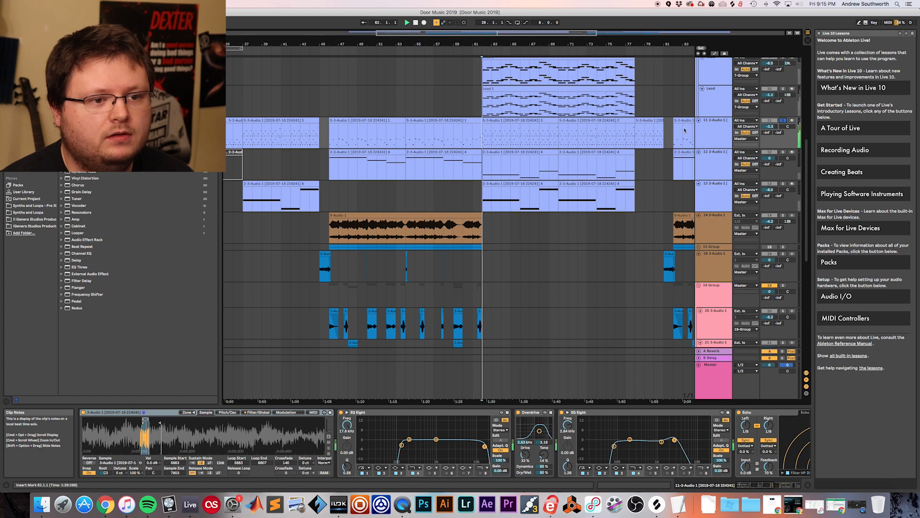